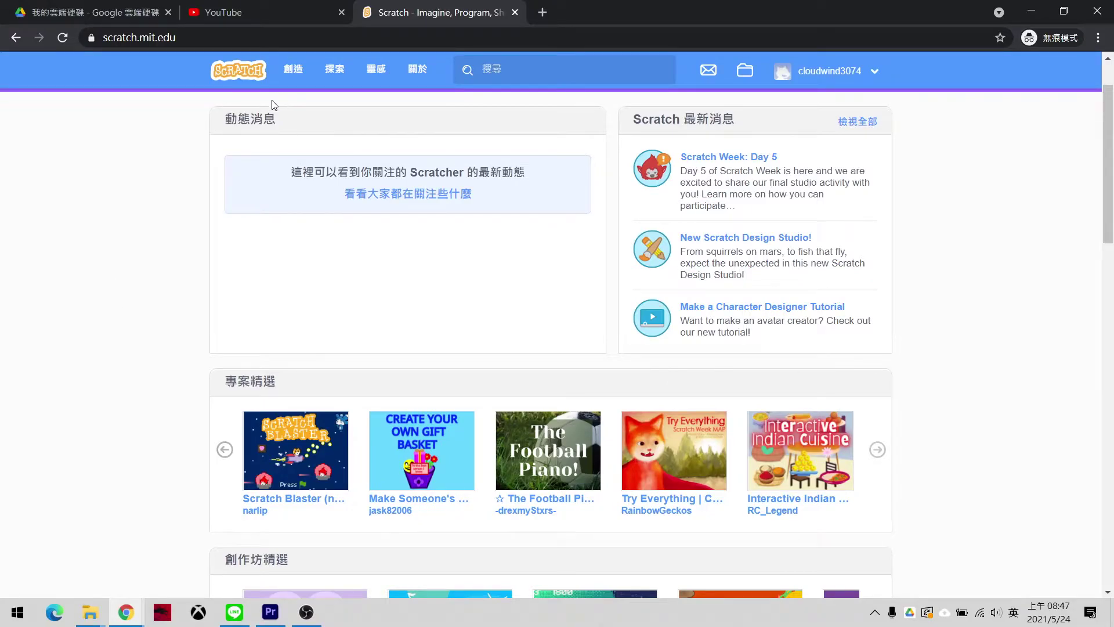
Create a new project and add the Bedroom 3 and Bedroom 2 backdrops from the backdrop library
click(294, 72)
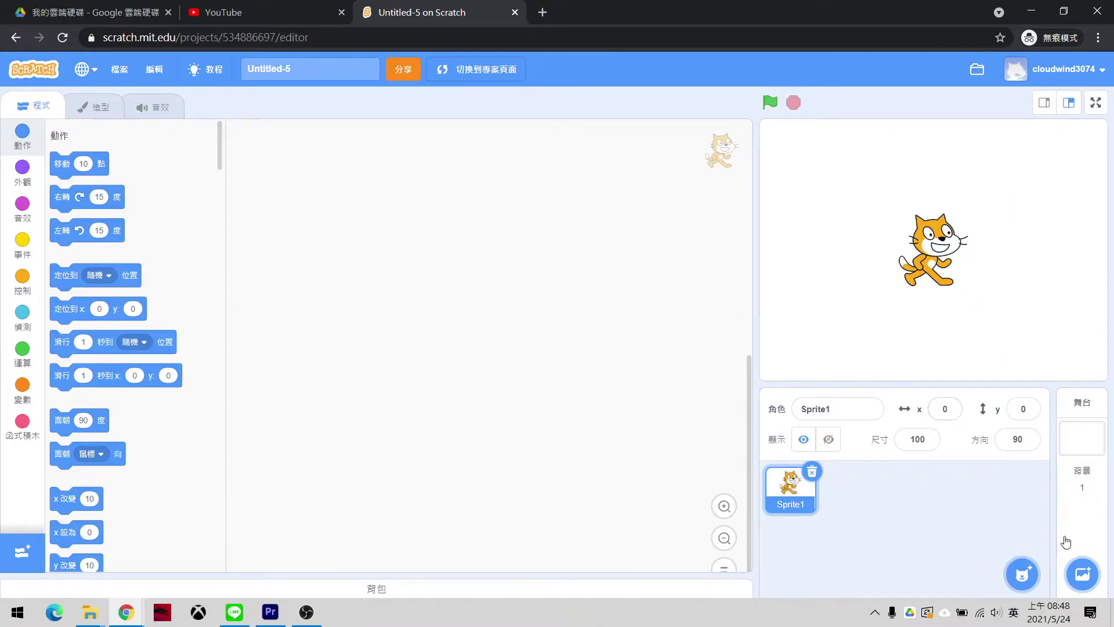
click(1084, 576)
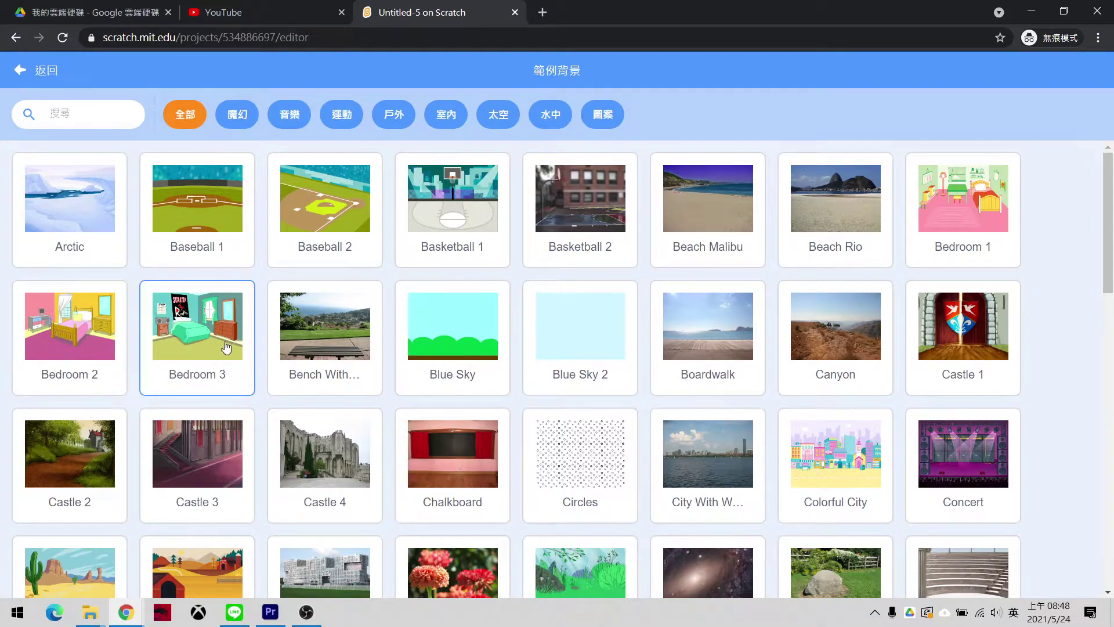
click(200, 331)
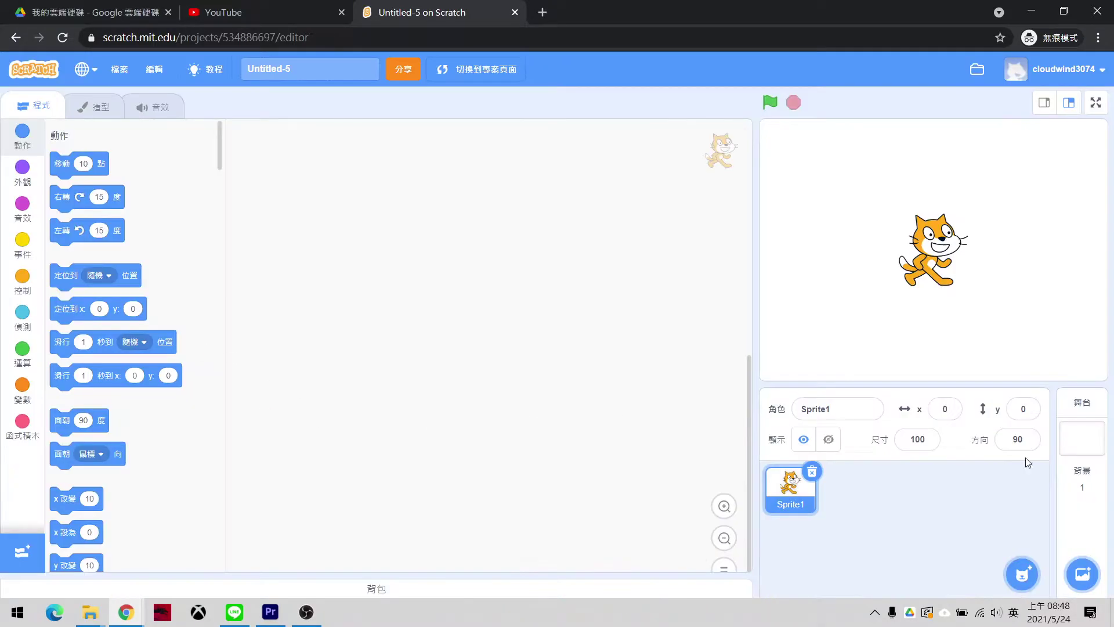
click(1083, 573)
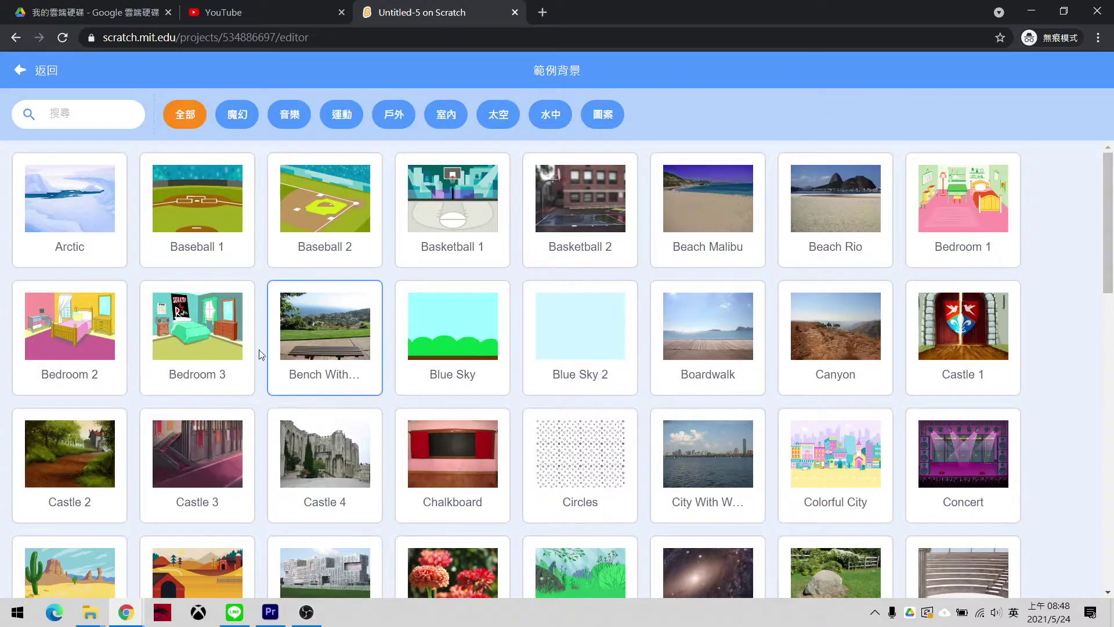
click(85, 343)
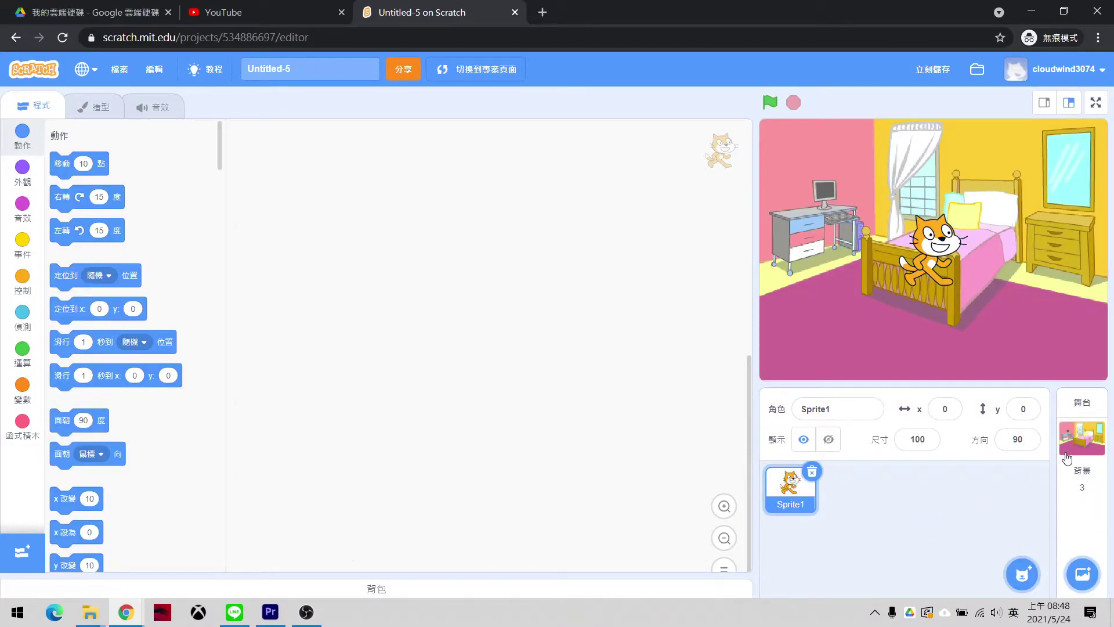
Cut away the right part of the Bedroom 3 backdrop, keeping the left part about 248 px wide
click(1094, 429)
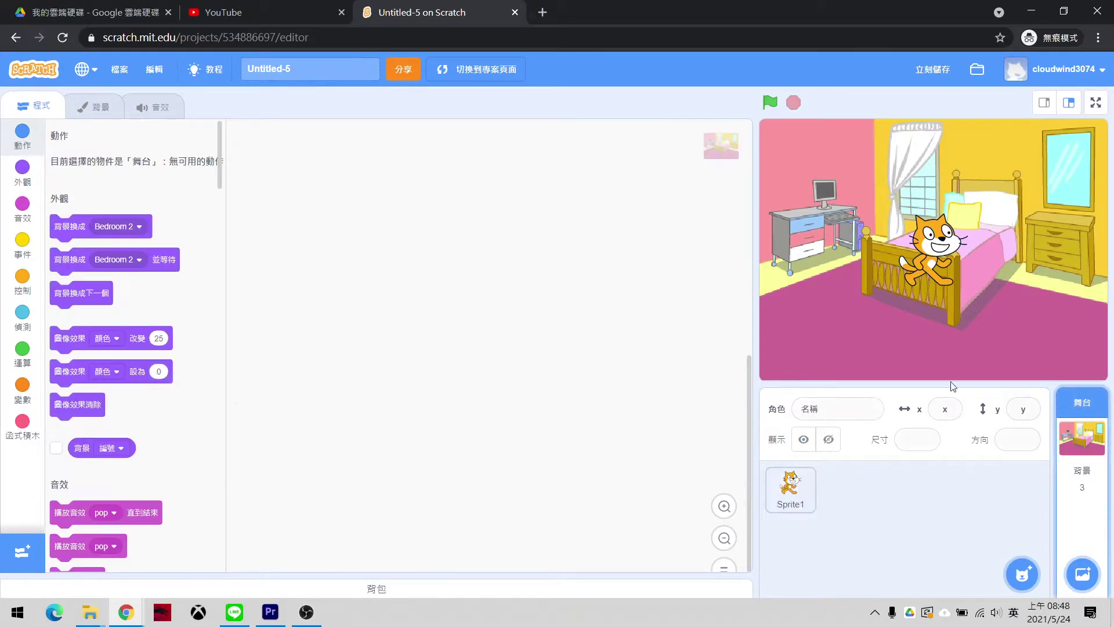
click(89, 109)
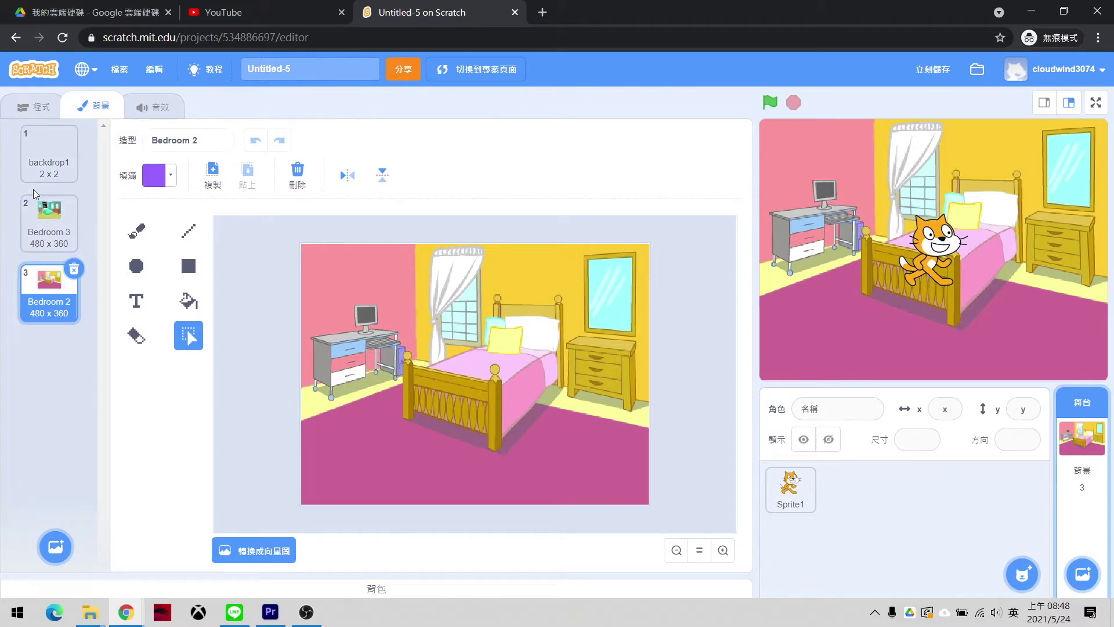
click(46, 220)
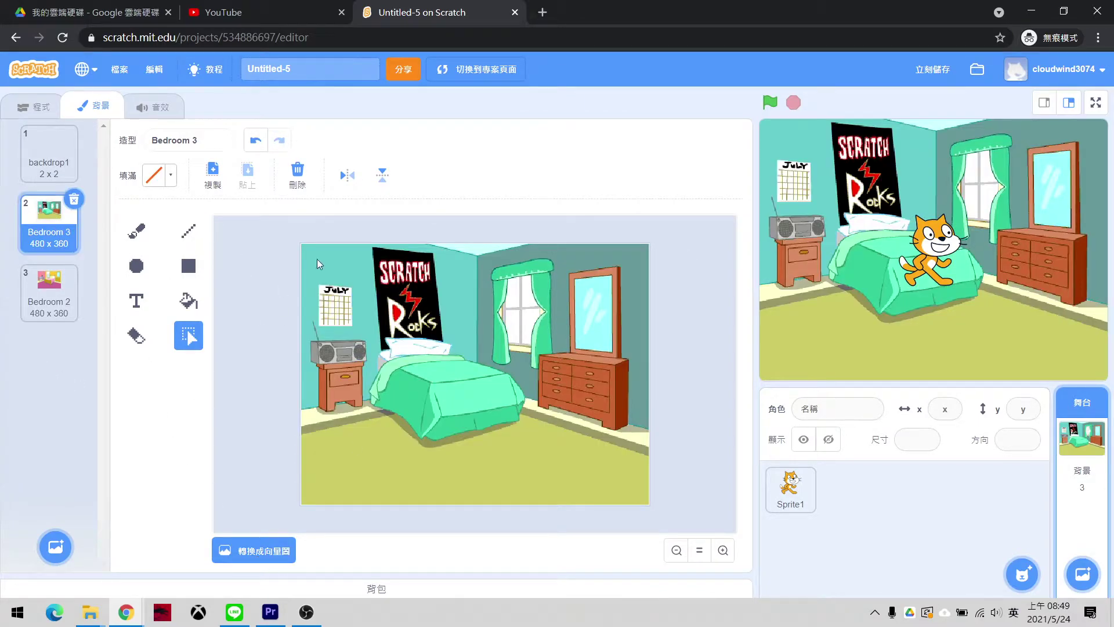
mouse_move(691, 516)
mouse_down()
mouse_move(559, 312)
mouse_move(480, 242)
mouse_move(480, 221)
mouse_up()
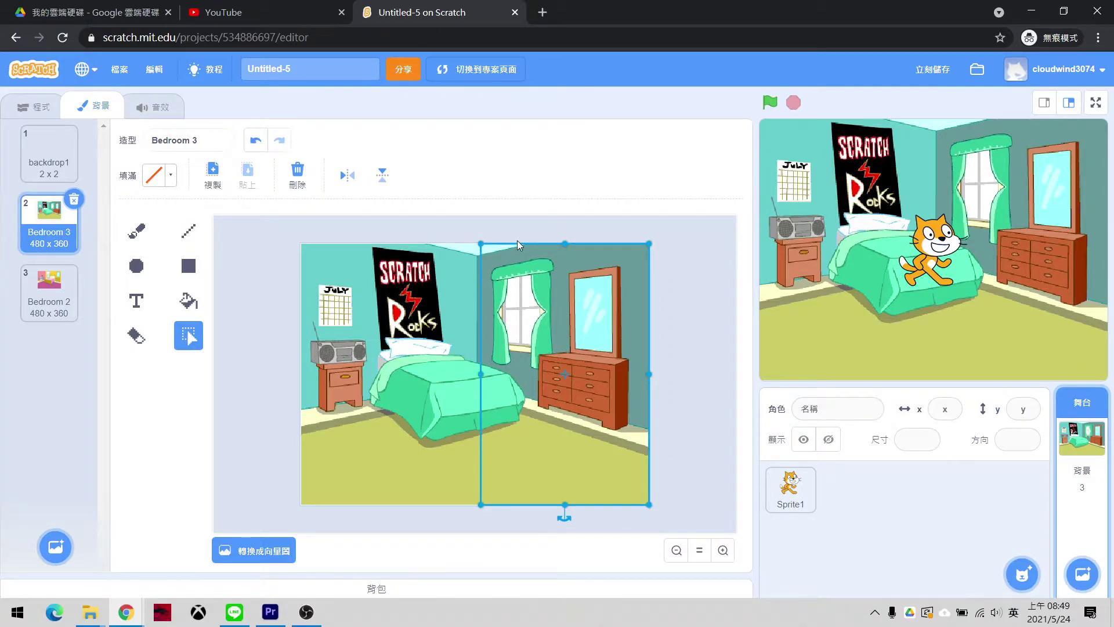
key(Delete)
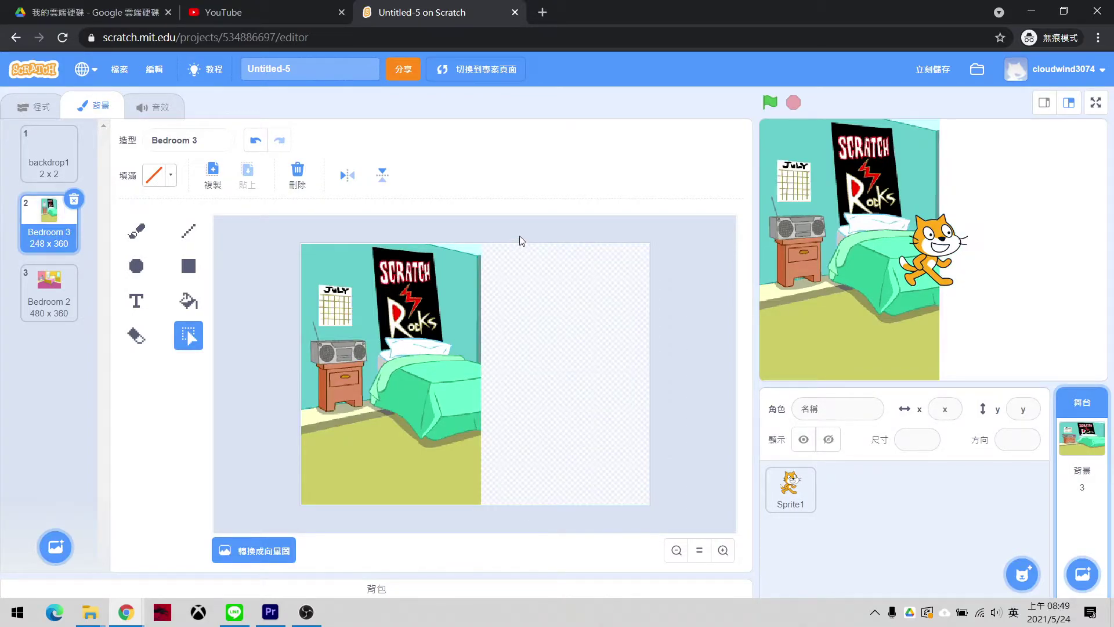
Convert the remaining Bedroom 3 image to vector and copy it into the empty backdrop1
click(287, 555)
click(364, 430)
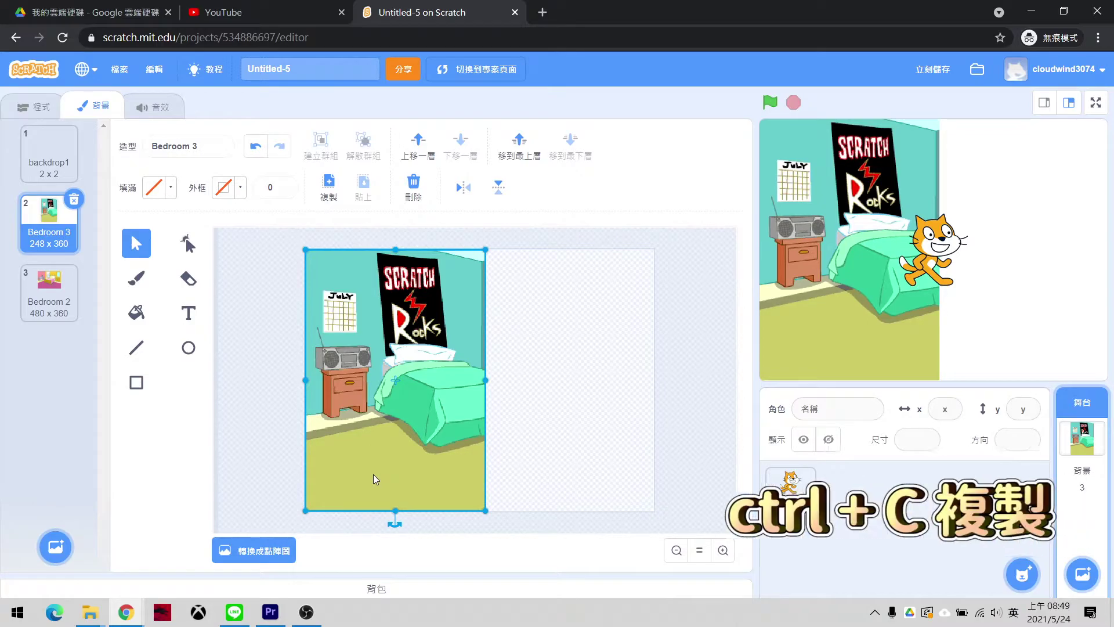
key(ctrl+c)
click(49, 161)
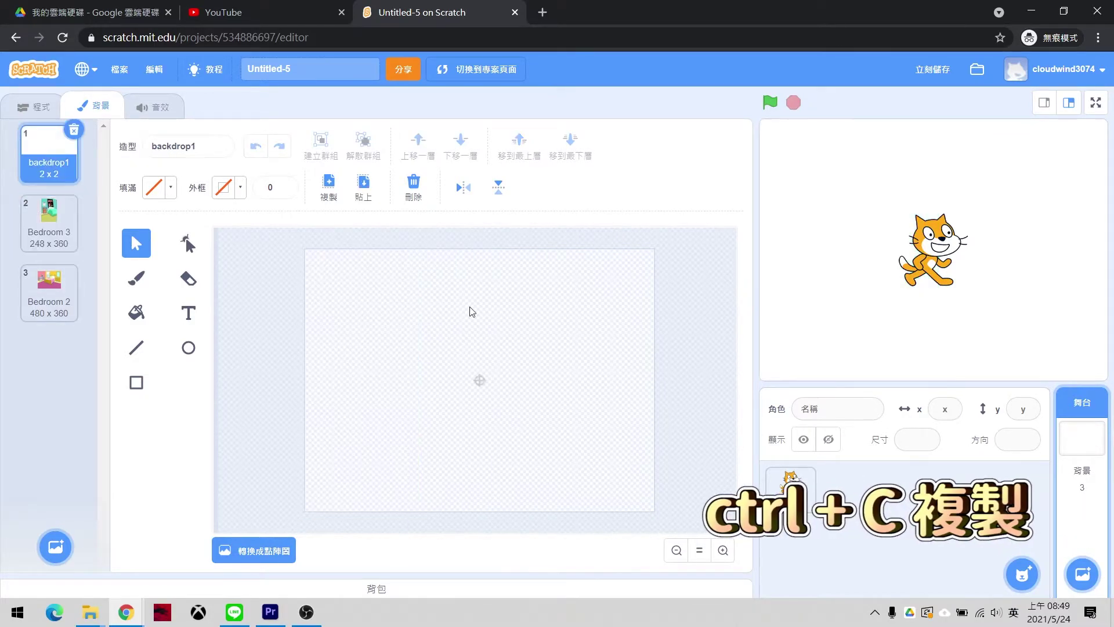
key(ctrl+v)
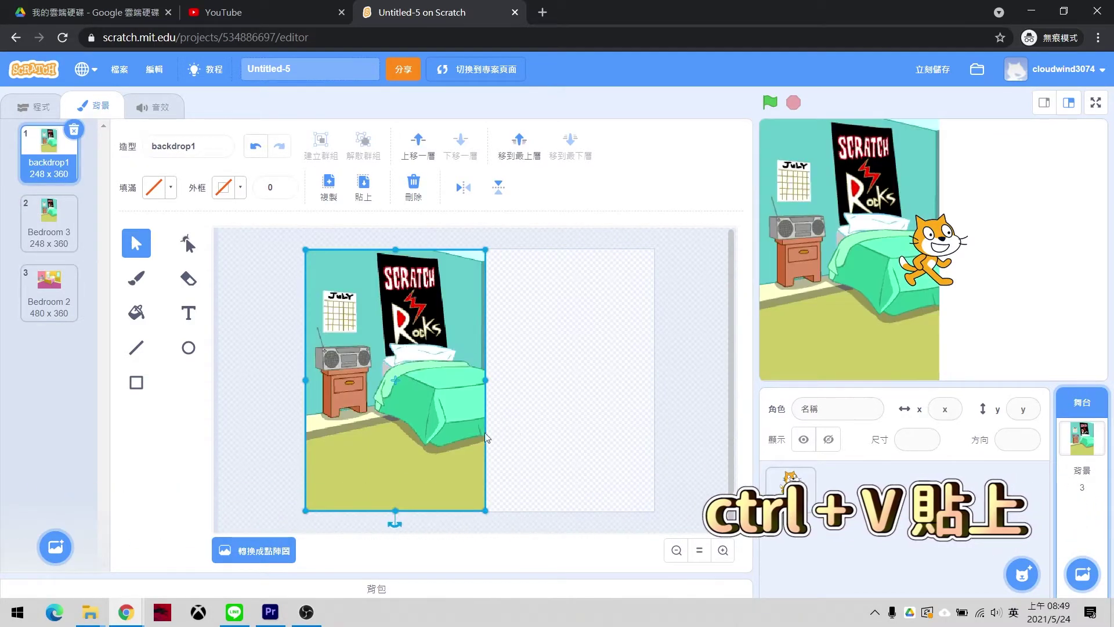
Cut away the left part of the Bedroom 2 backdrop, redoing the cut to keep a right part about 251 px wide
click(44, 289)
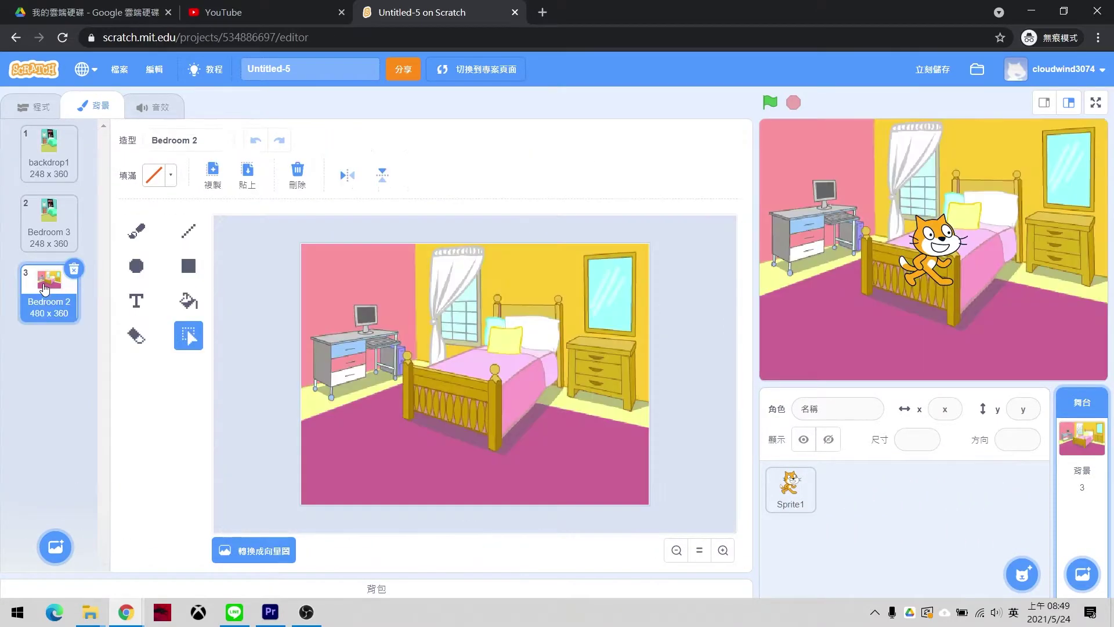
drag(458, 520, 488, 528)
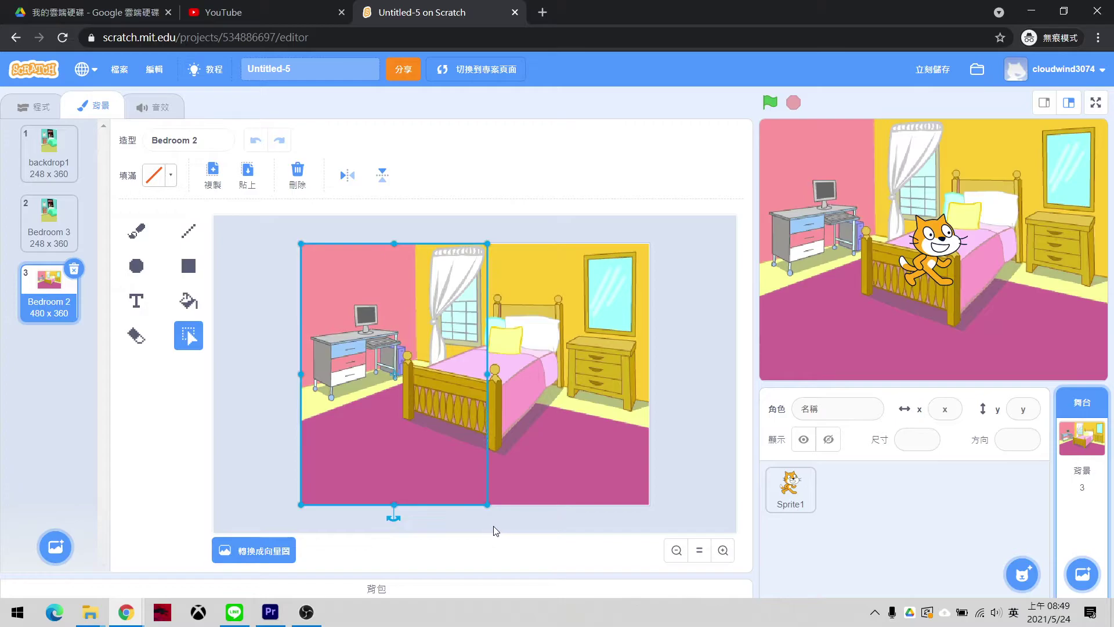
key(Delete)
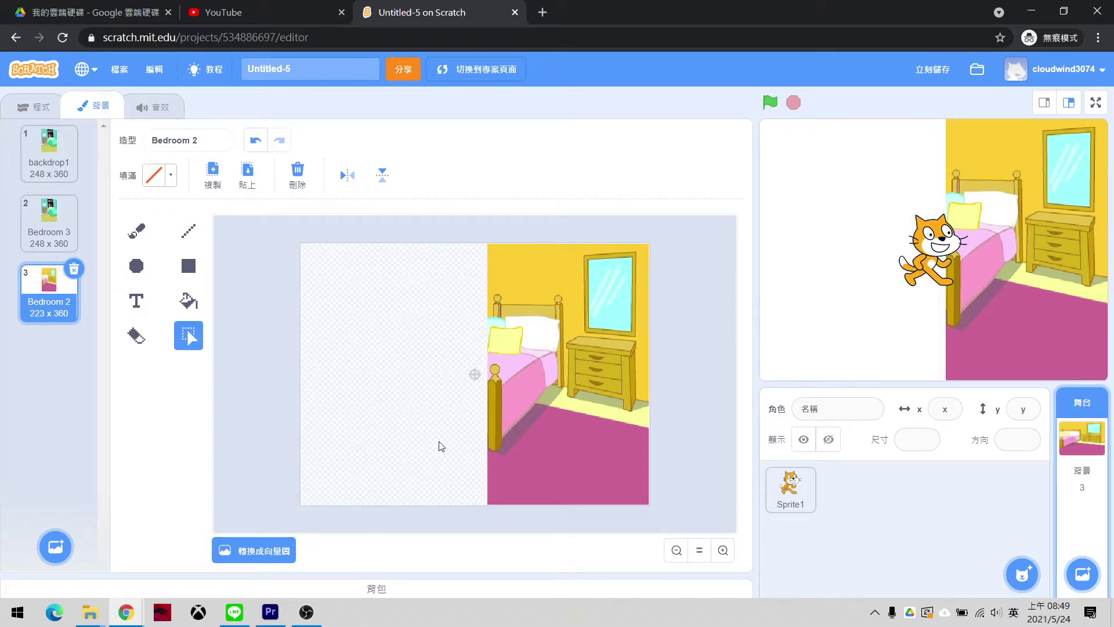
key(ctrl+z)
key(Delete)
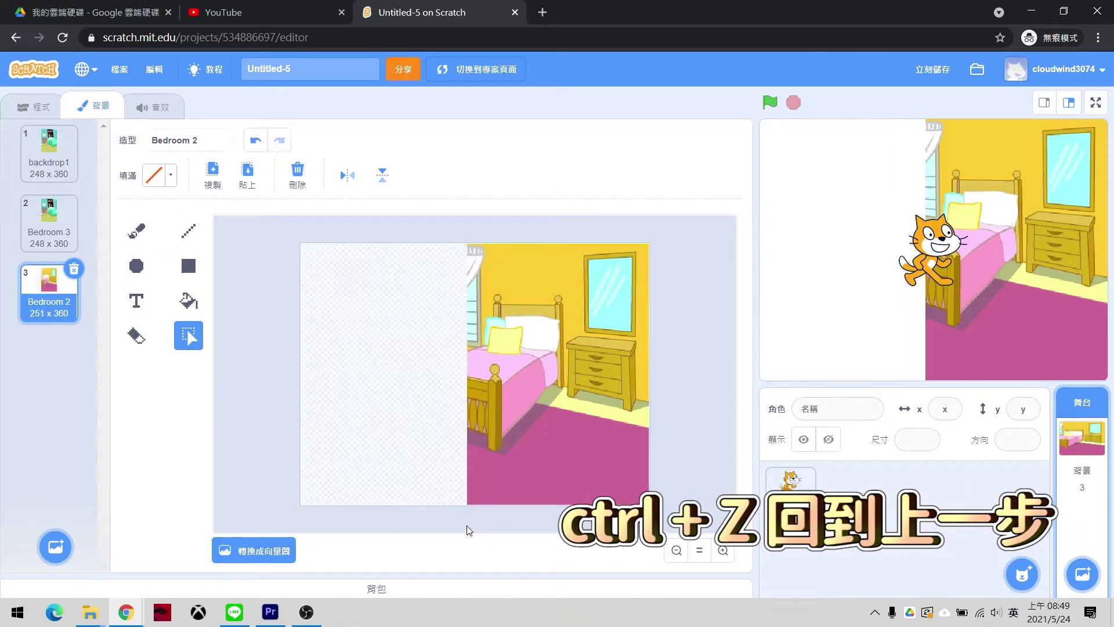
Convert the remaining Bedroom 2 image to vector and paste a copy of it into backdrop1 beside the Bedroom 3 half
click(281, 558)
click(470, 308)
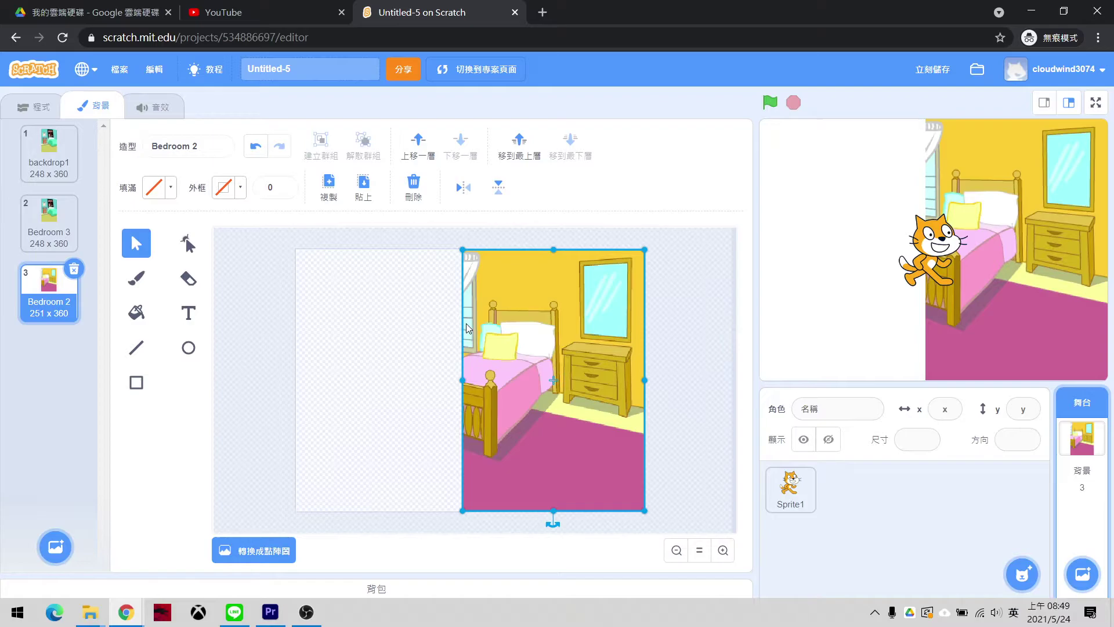
click(45, 130)
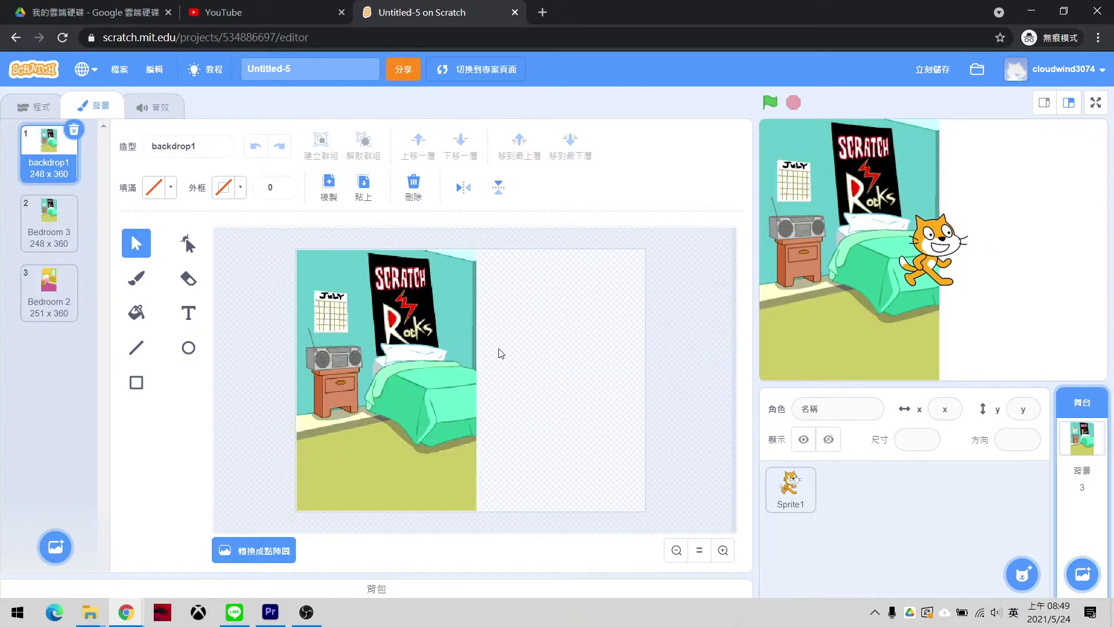
key(ctrl+v)
Shift the Bedroom 2 half in backdrop1 slightly to the right so the two rooms meet at the backdrop's centre
click(681, 446)
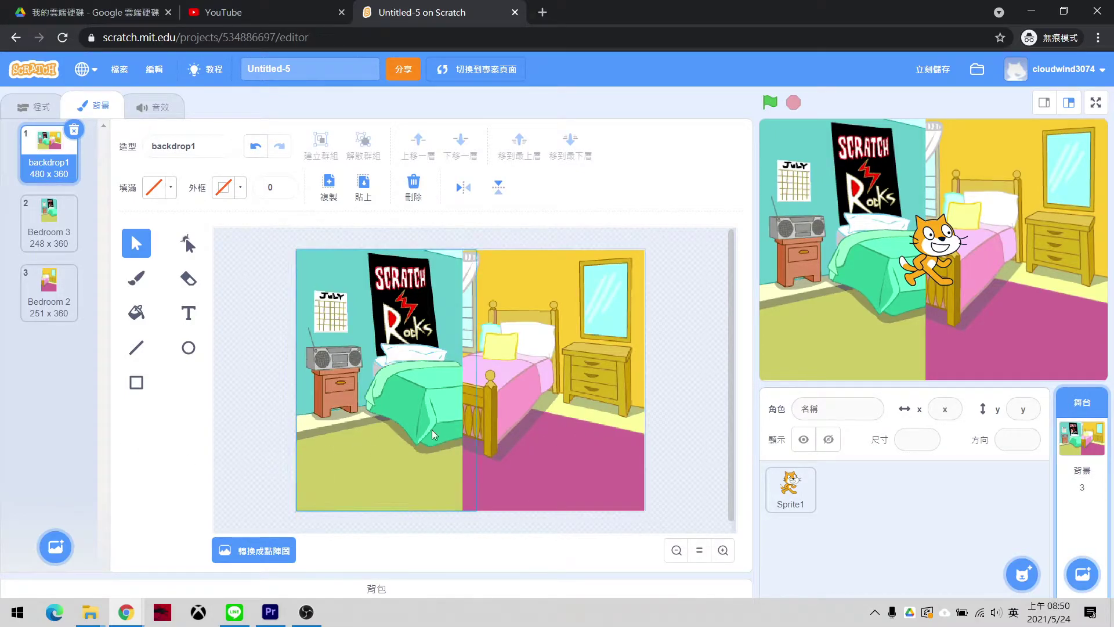
mouse_move(541, 426)
mouse_down()
mouse_move(599, 423)
mouse_move(550, 426)
mouse_up()
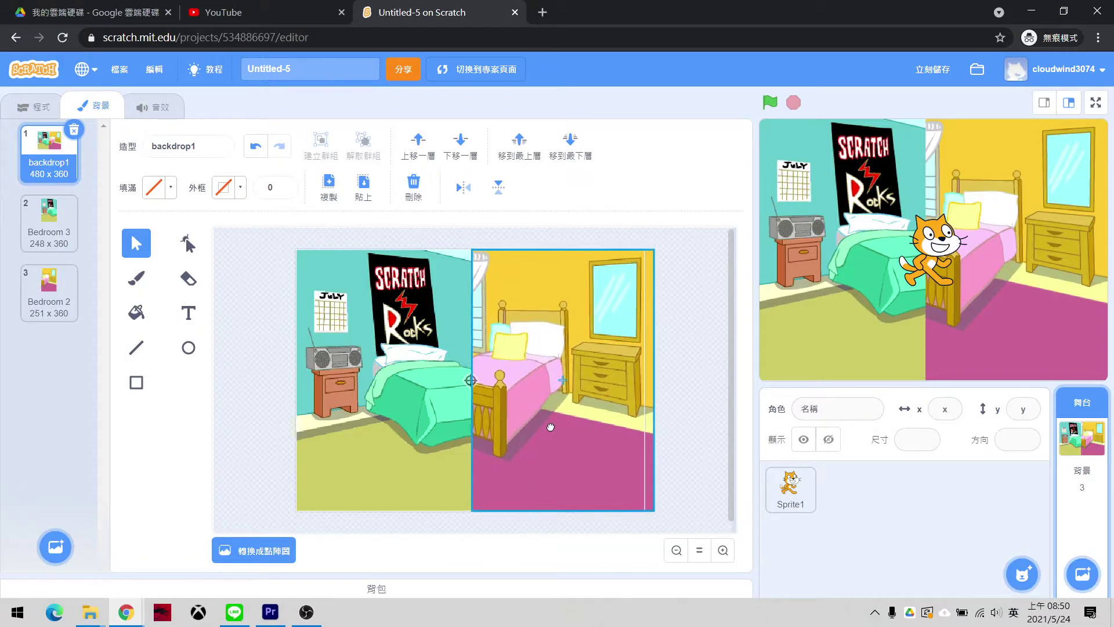
click(709, 395)
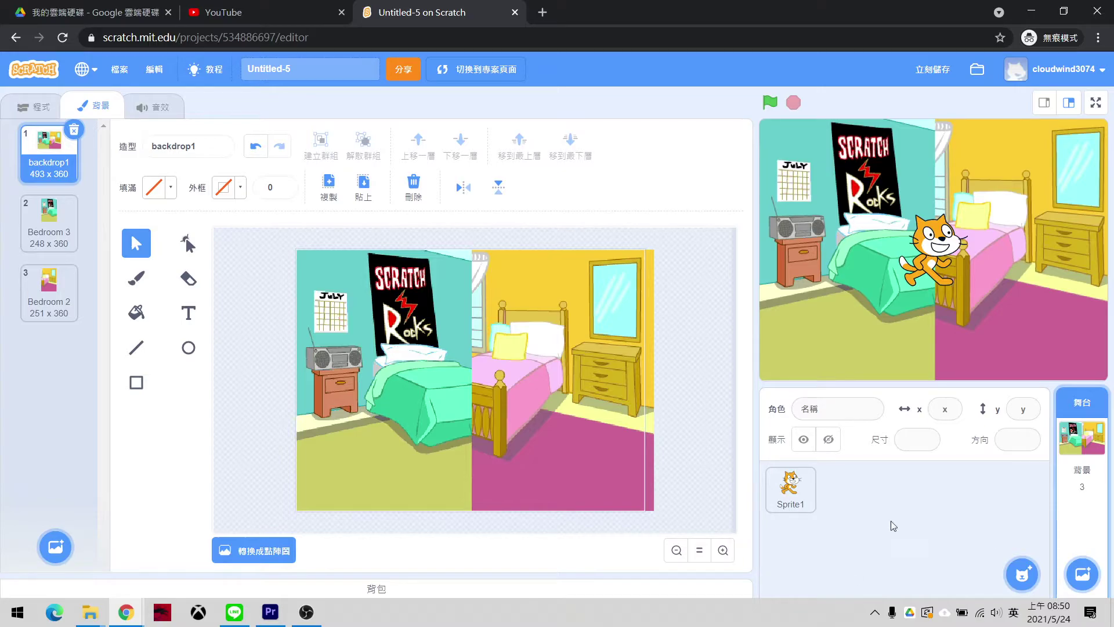
Replace the cat sprite with the Centaur sprite from the sprite library
click(806, 487)
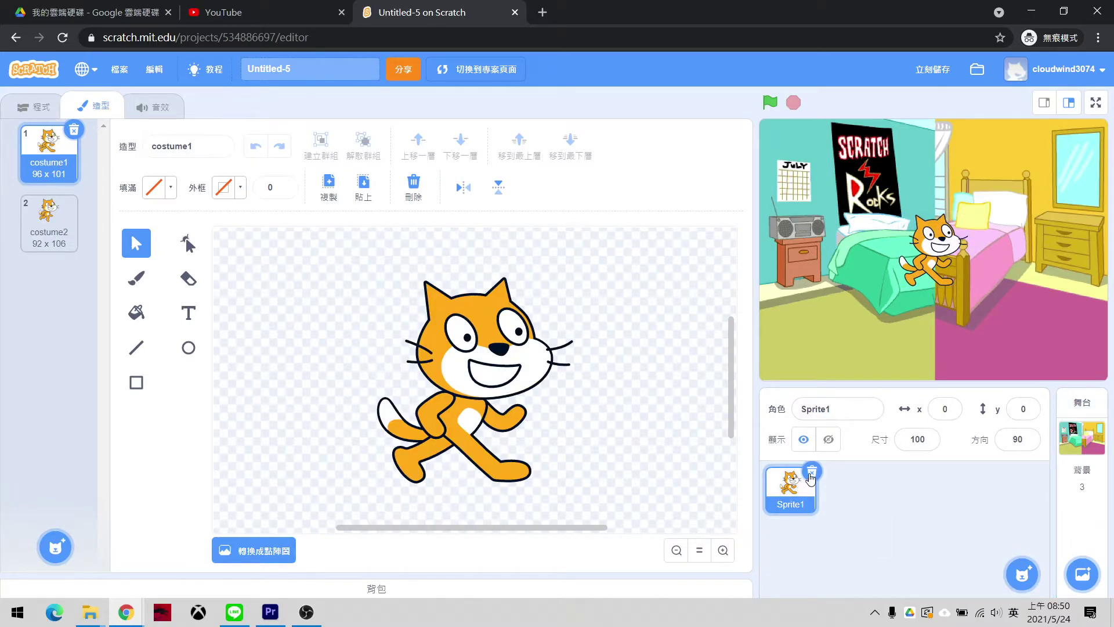
click(811, 473)
mouse_move(1020, 577)
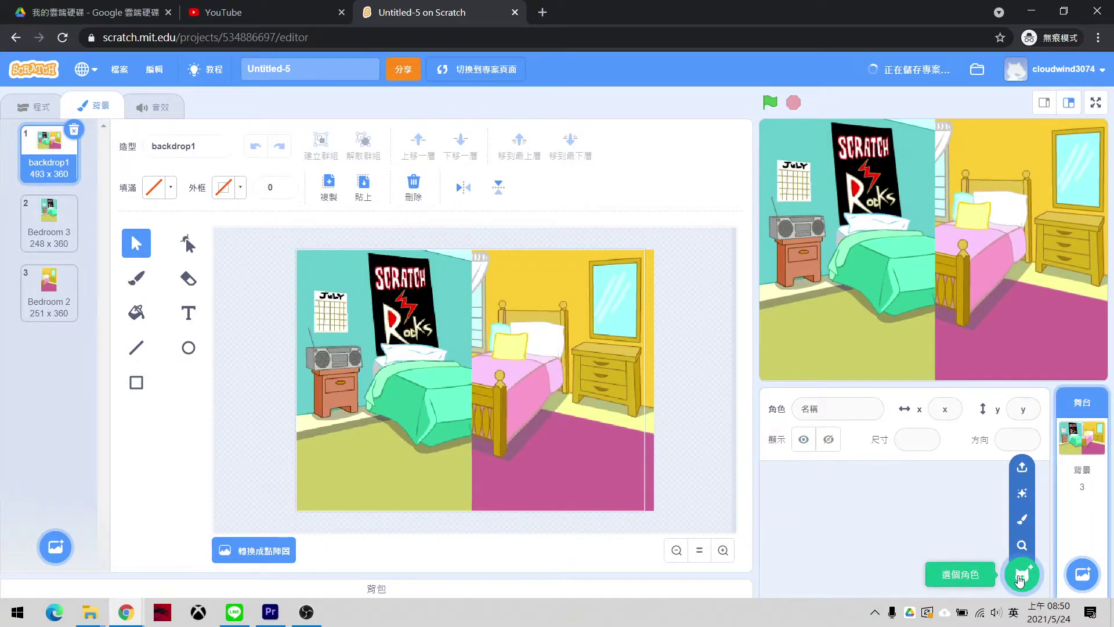
click(1020, 578)
scroll(453, 372, down, 5)
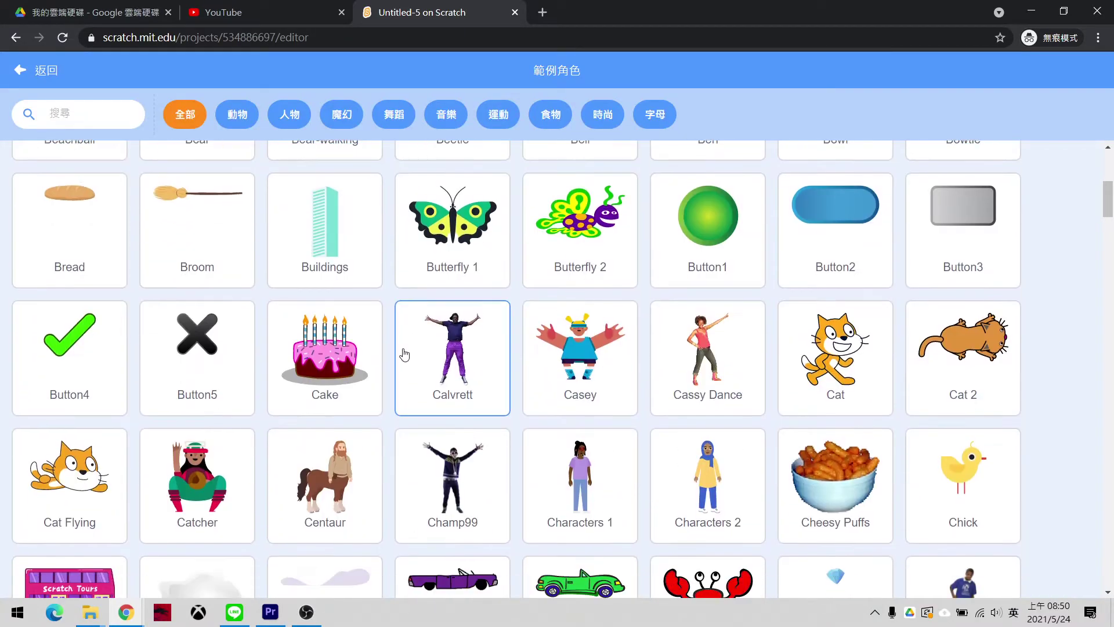
scroll(406, 354, down, 3)
scroll(418, 354, down, 12)
scroll(425, 369, down, 15)
scroll(577, 312, up, 5)
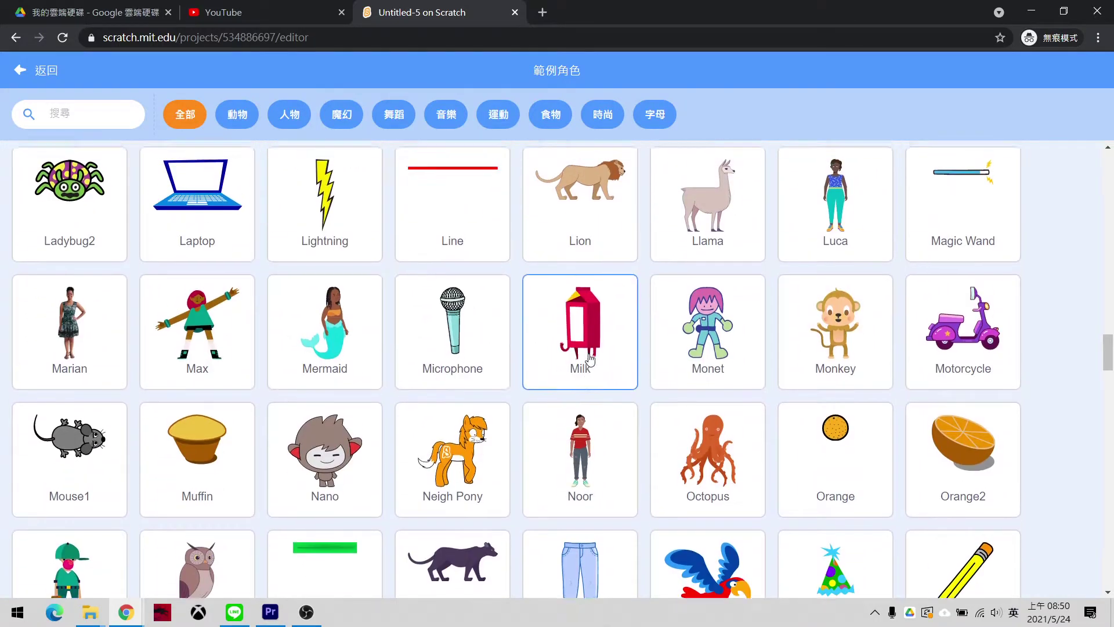
scroll(578, 409, up, 4)
scroll(572, 418, up, 10)
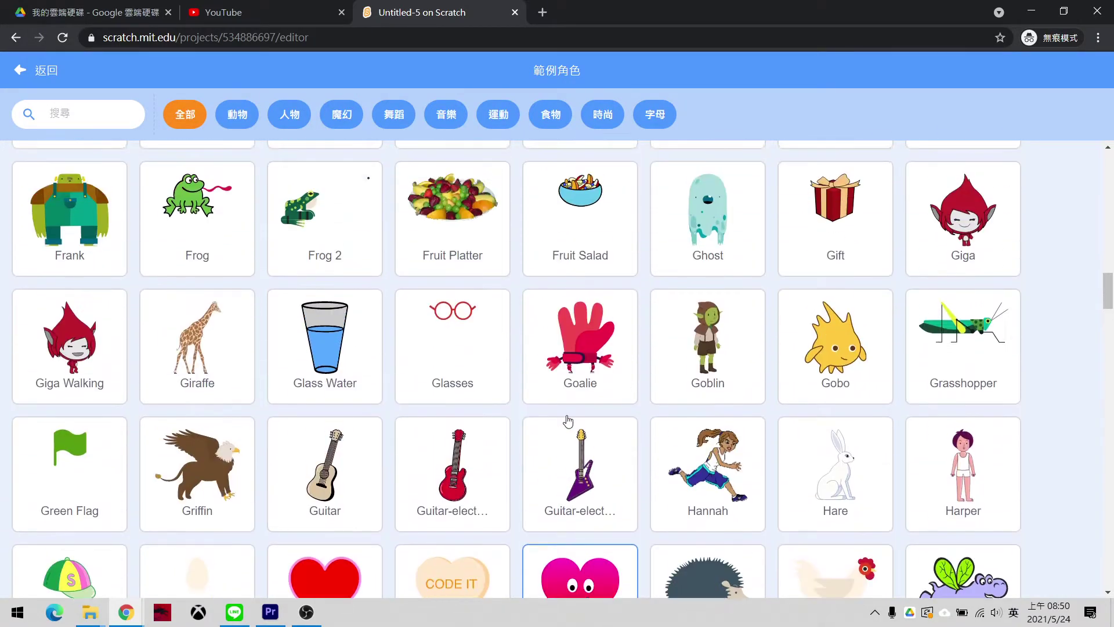
scroll(569, 427, up, 11)
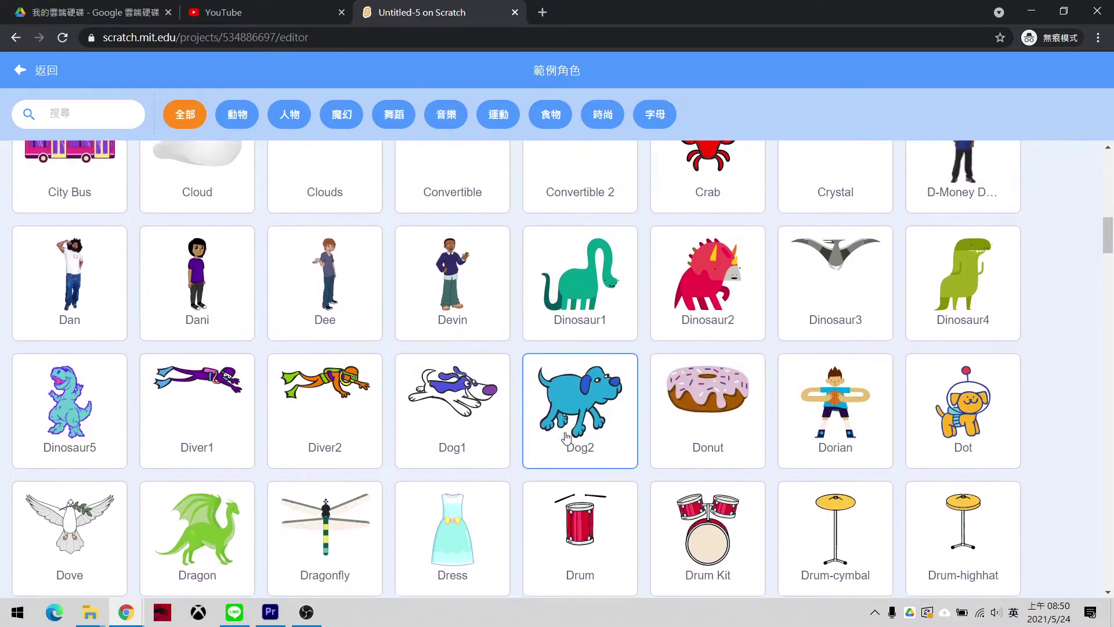
scroll(348, 447, down, 3)
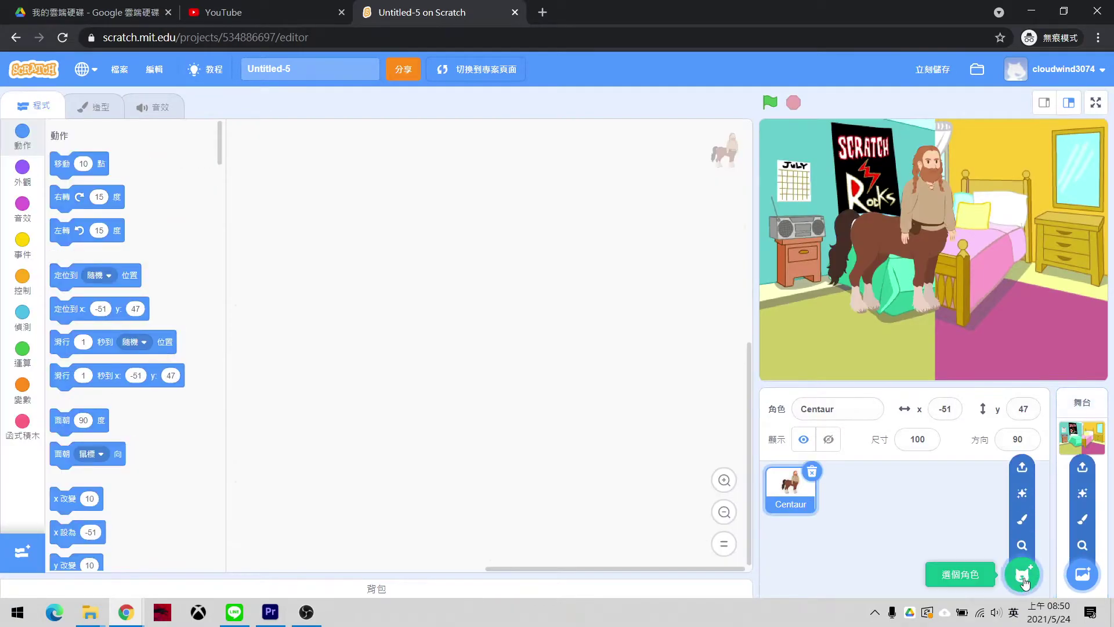
Add the Dinosaur4 sprite from the sprite library as the second character
click(1019, 573)
scroll(677, 505, down, 2)
scroll(678, 506, down, 9)
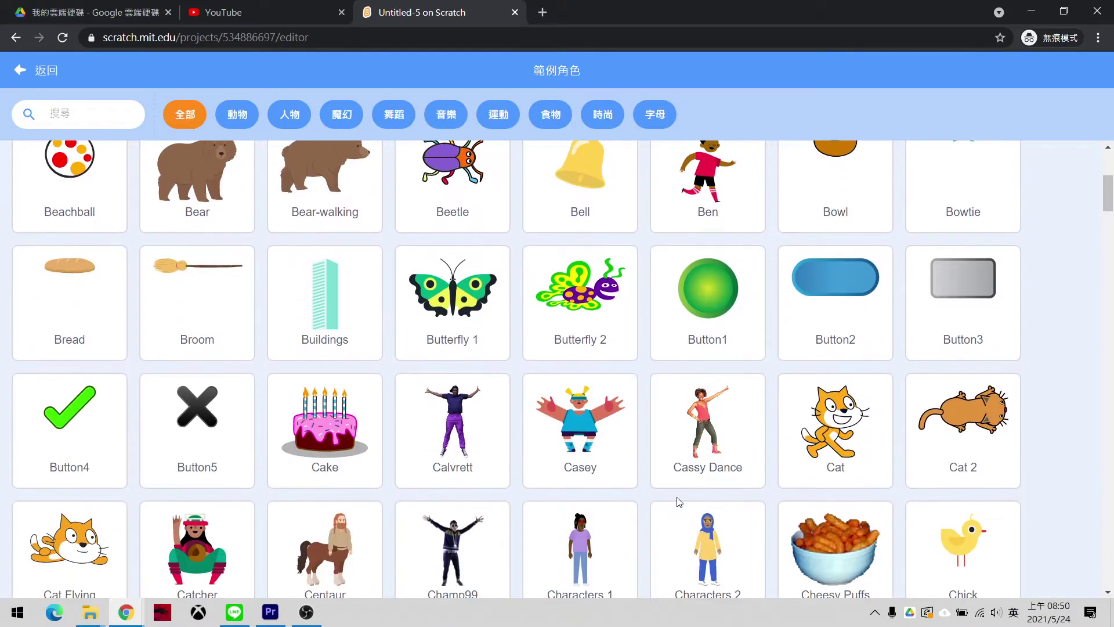
scroll(664, 488, down, 2)
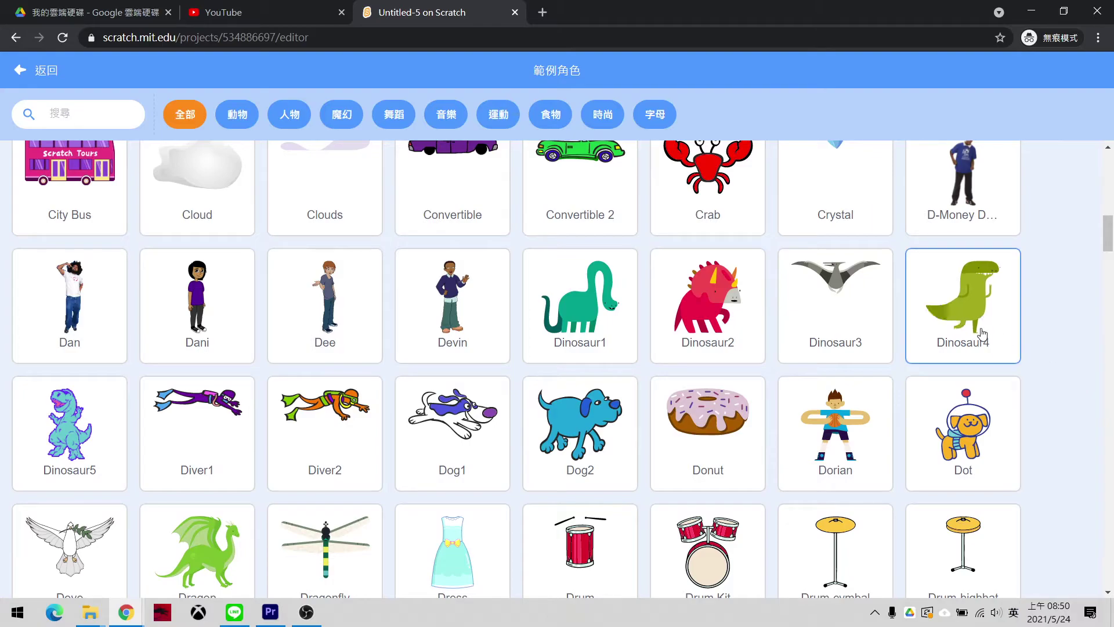
click(963, 304)
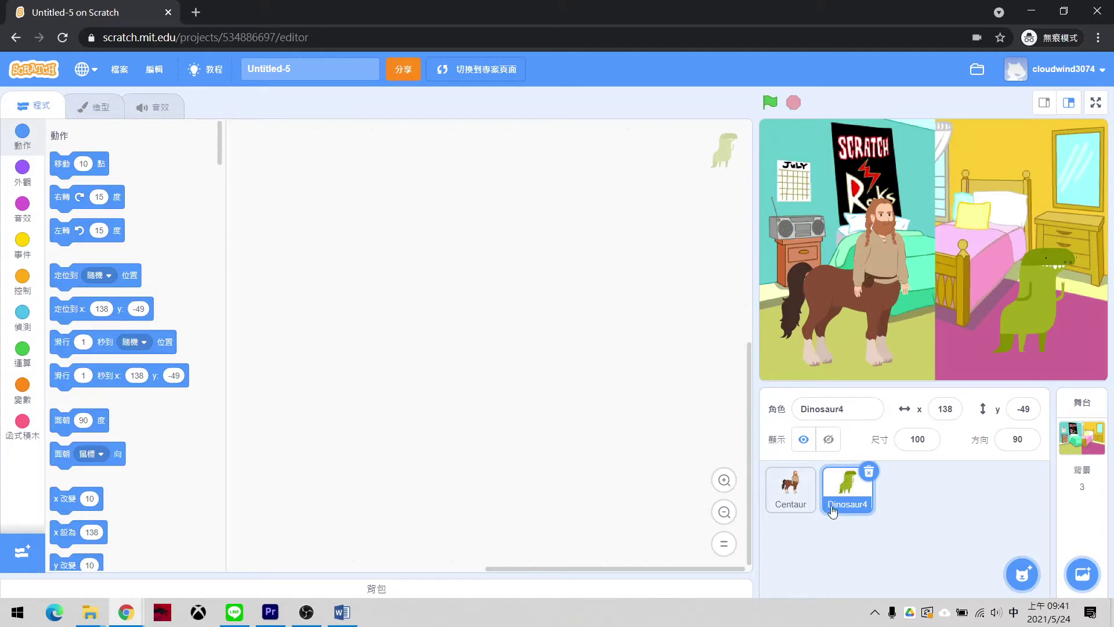
Open the voice recorder for adding a sound to the Dinosaur4 sprite
click(159, 114)
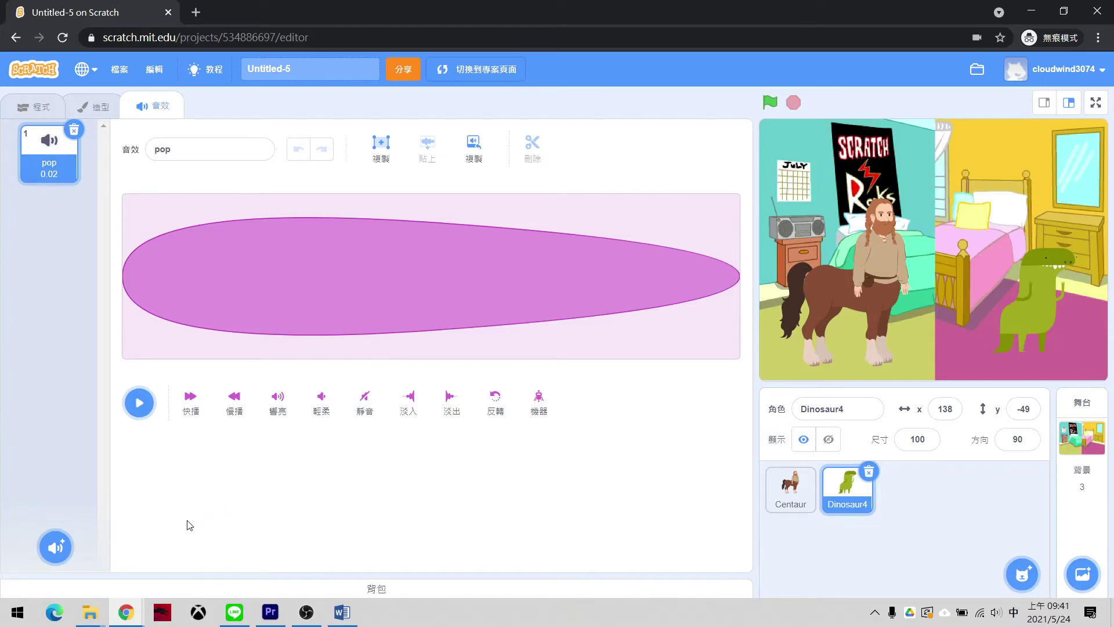
mouse_move(55, 550)
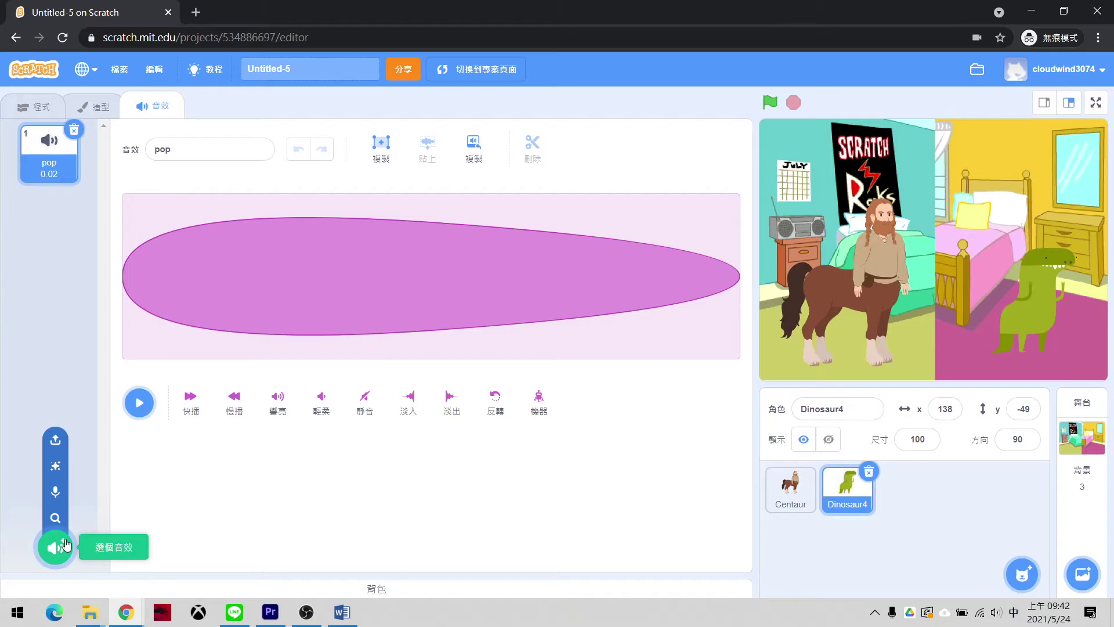
click(53, 493)
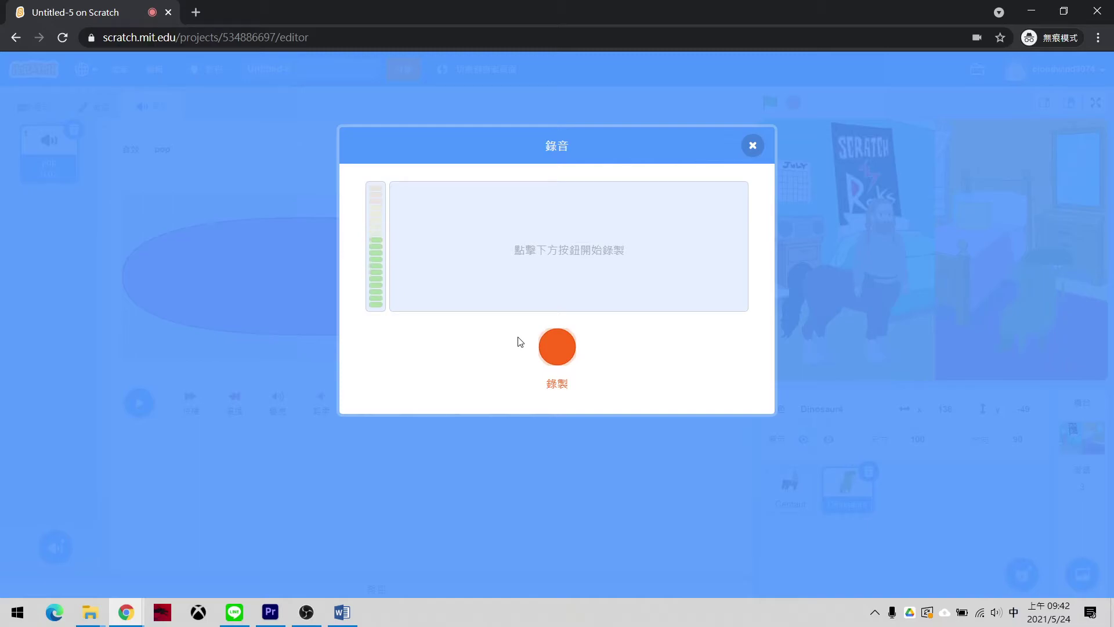
click(555, 348)
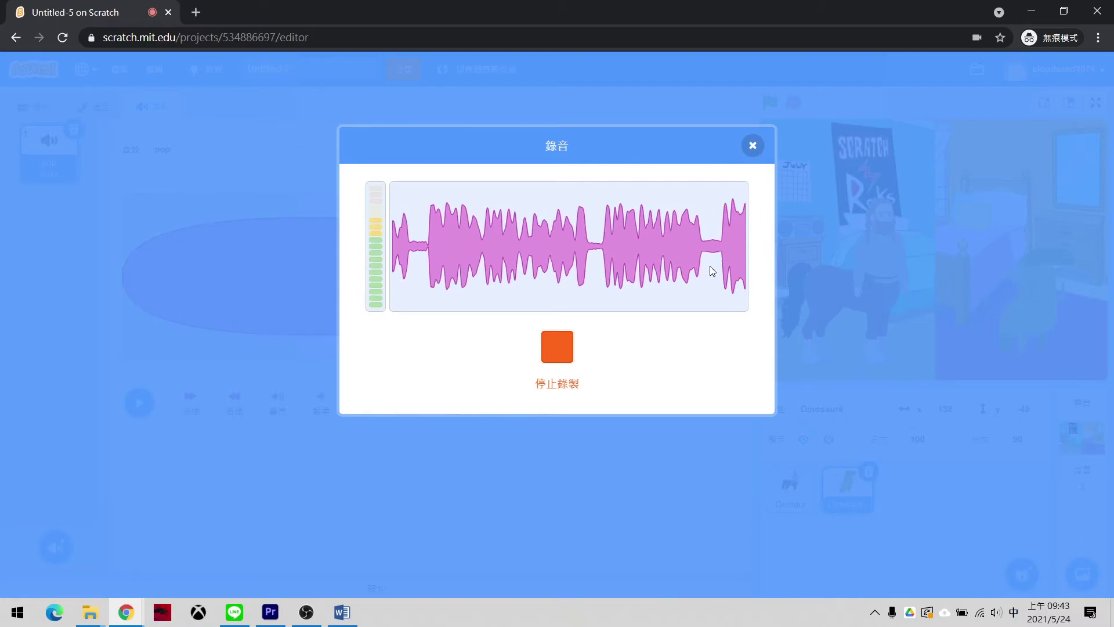
click(557, 347)
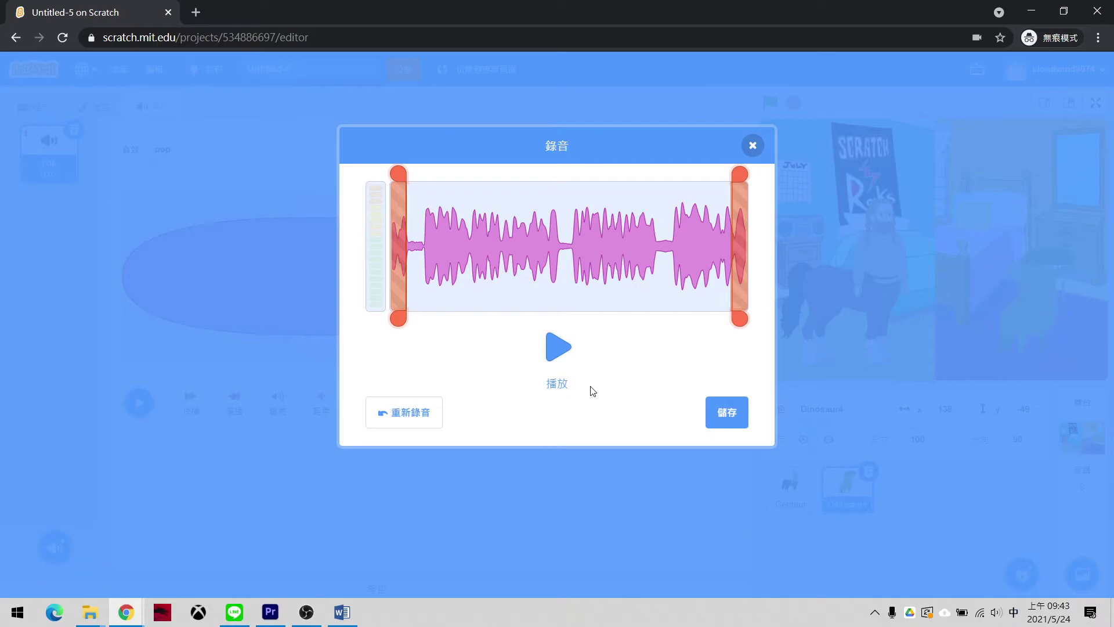
click(424, 417)
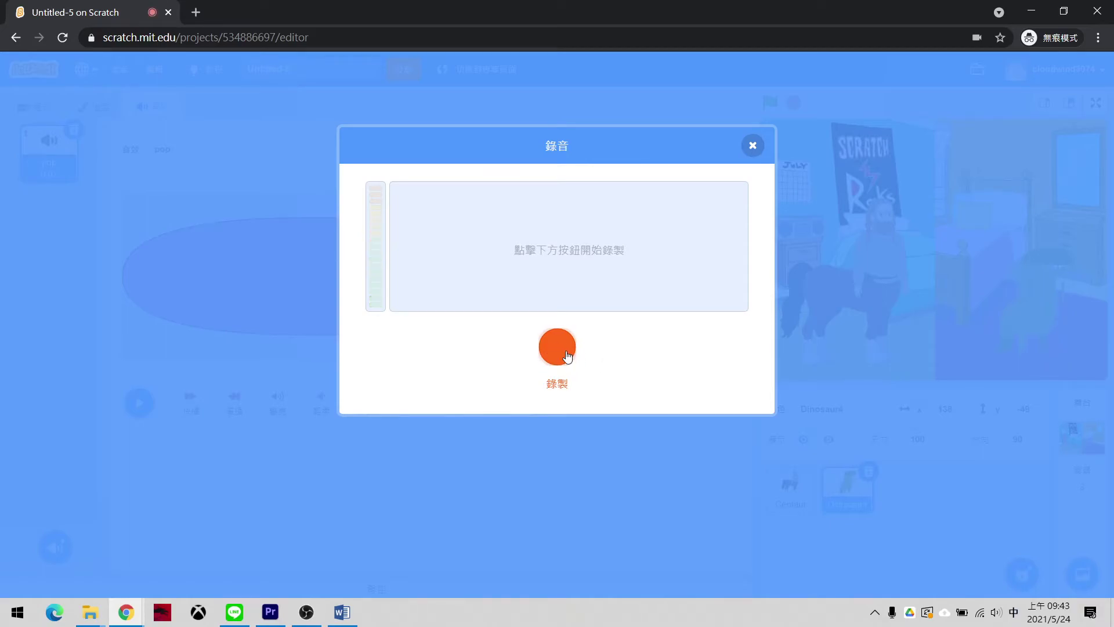
Record Dinosaur4's first voice line and play the take back
click(557, 347)
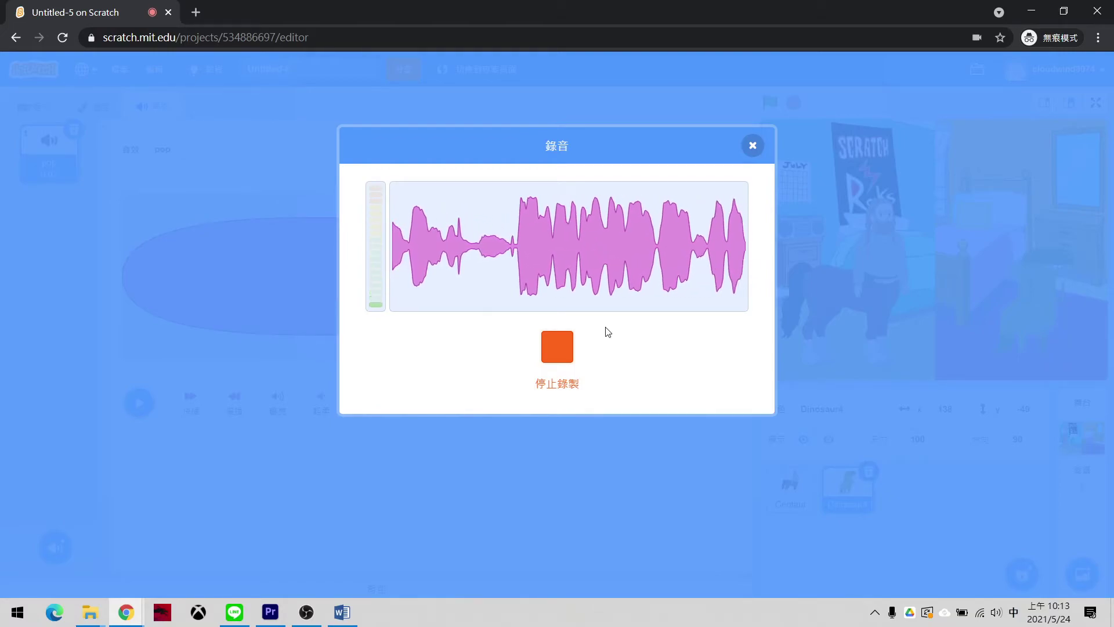
click(557, 347)
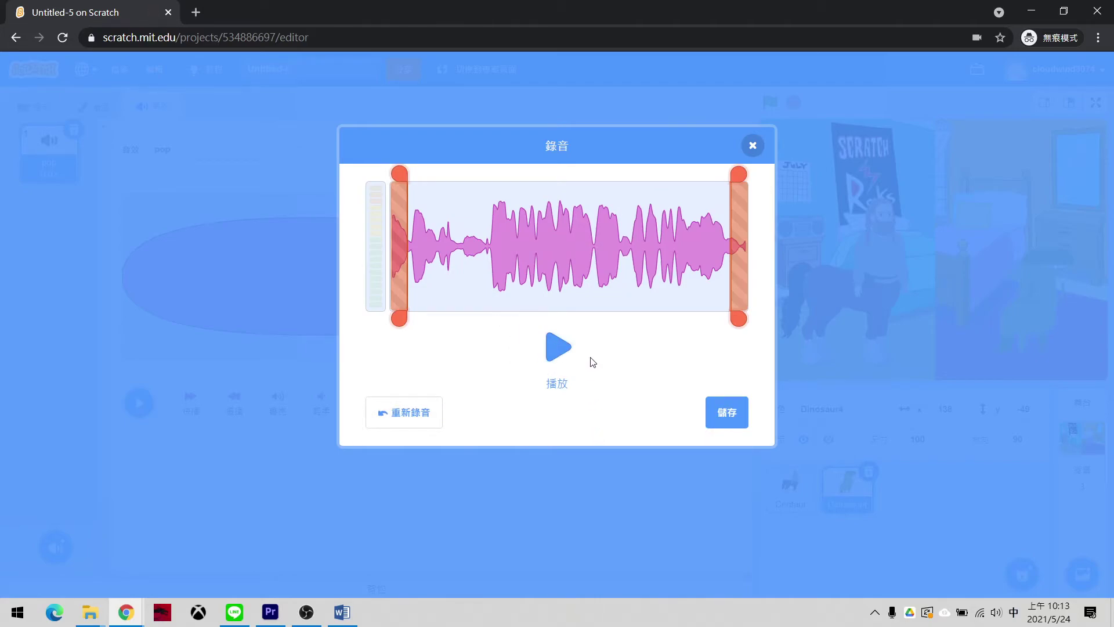
click(558, 349)
Trim the unwanted opening up to where the main speech begins, save the recording and listen to it
drag(402, 324, 482, 321)
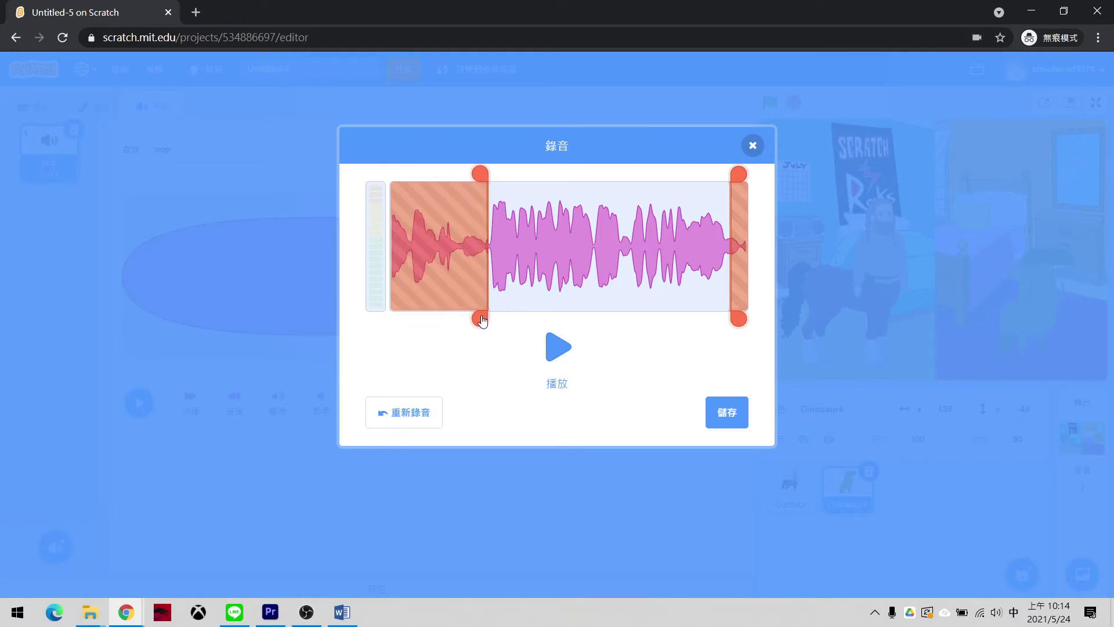
click(558, 347)
click(735, 413)
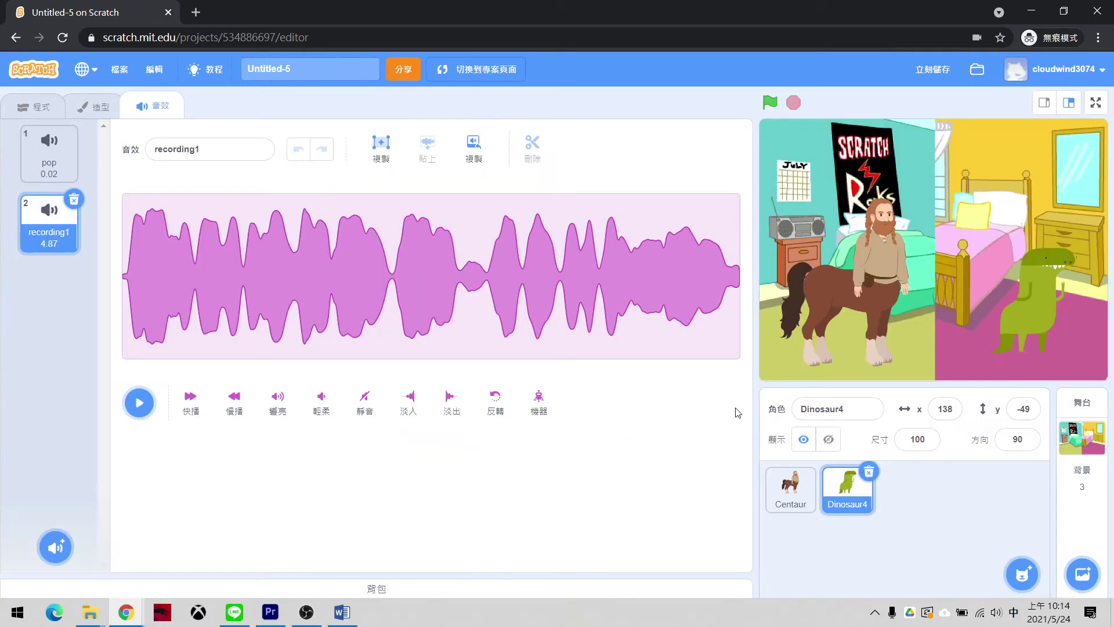
click(148, 406)
Record the remaining Dinosaur4 voice lines as separate sounds
mouse_move(55, 548)
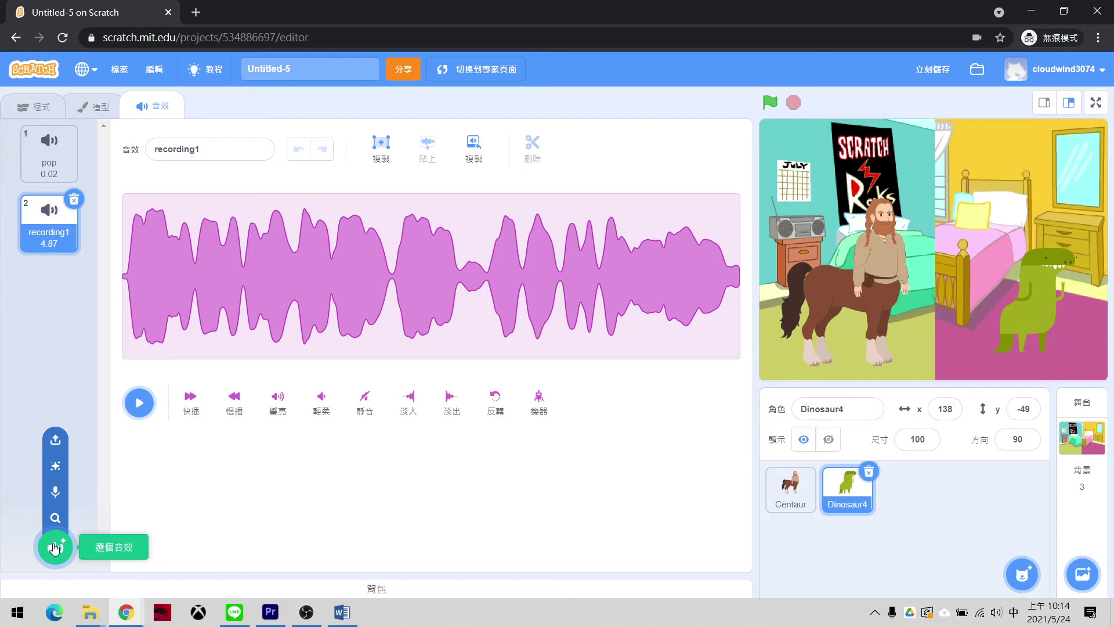
click(57, 467)
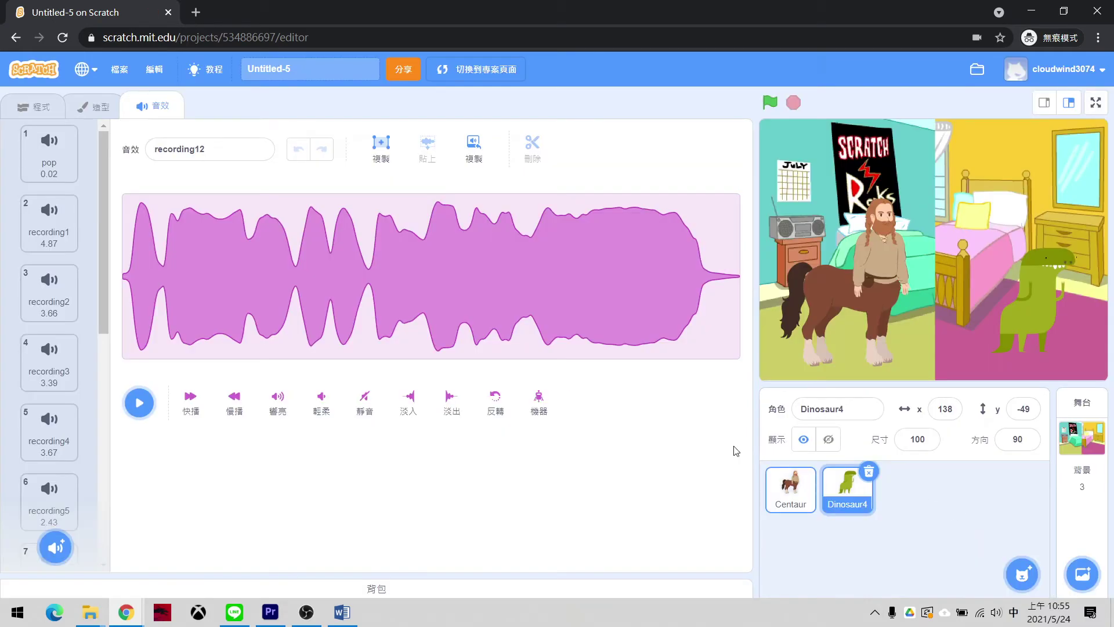
scroll(82, 299, down, 4)
scroll(96, 319, up, 4)
Select recording1 among Dinosaur4's sounds and play it to identify the spoken line
click(55, 225)
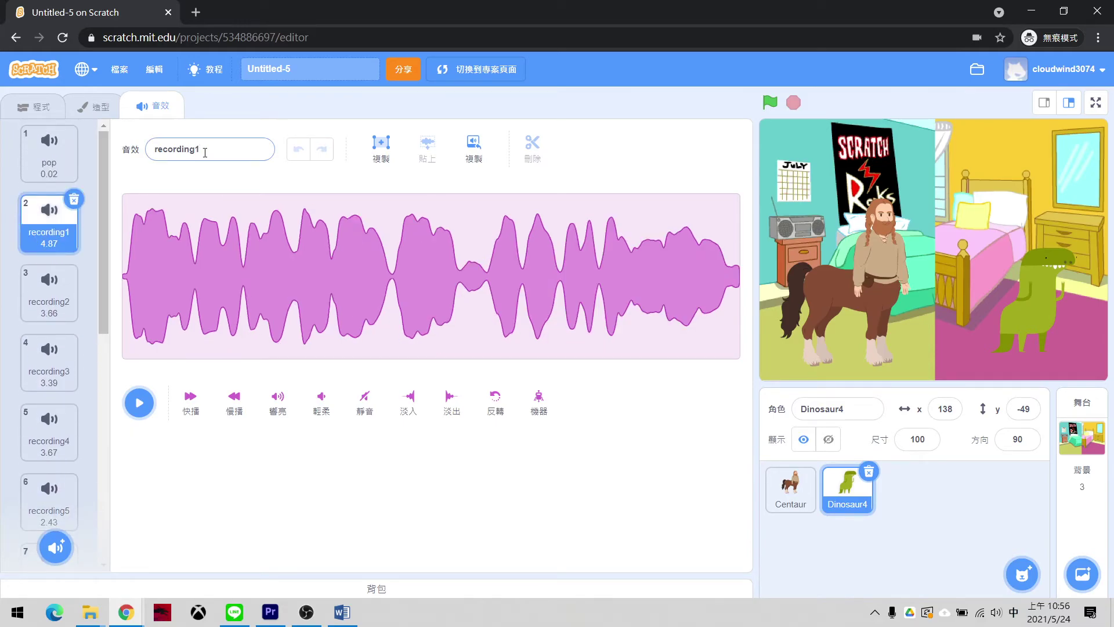
click(58, 293)
click(51, 363)
click(51, 229)
click(209, 158)
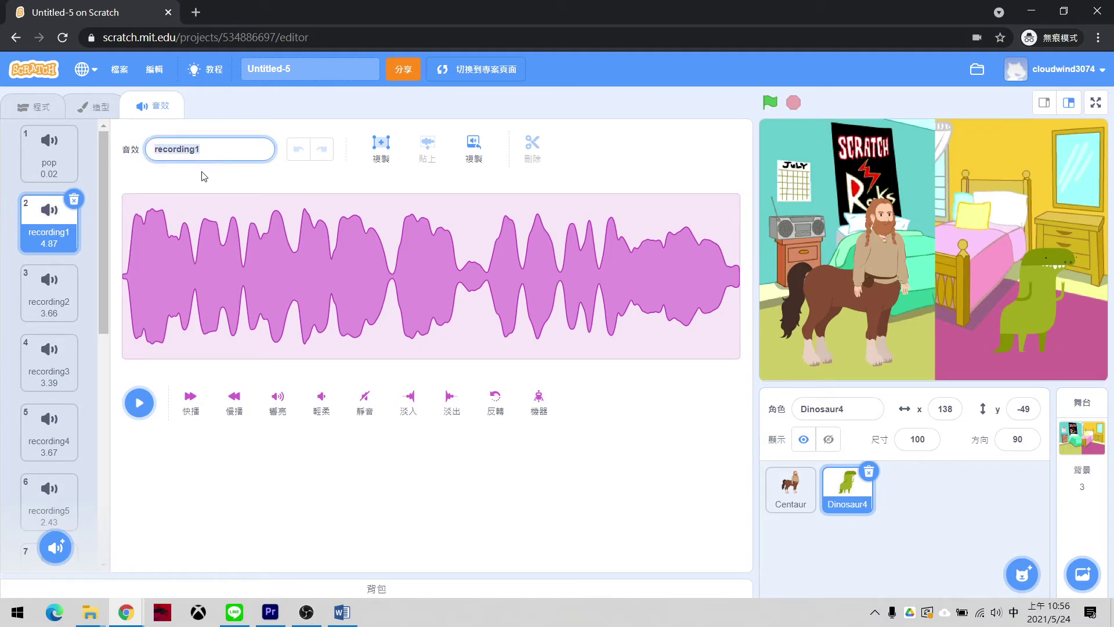
click(139, 404)
click(140, 405)
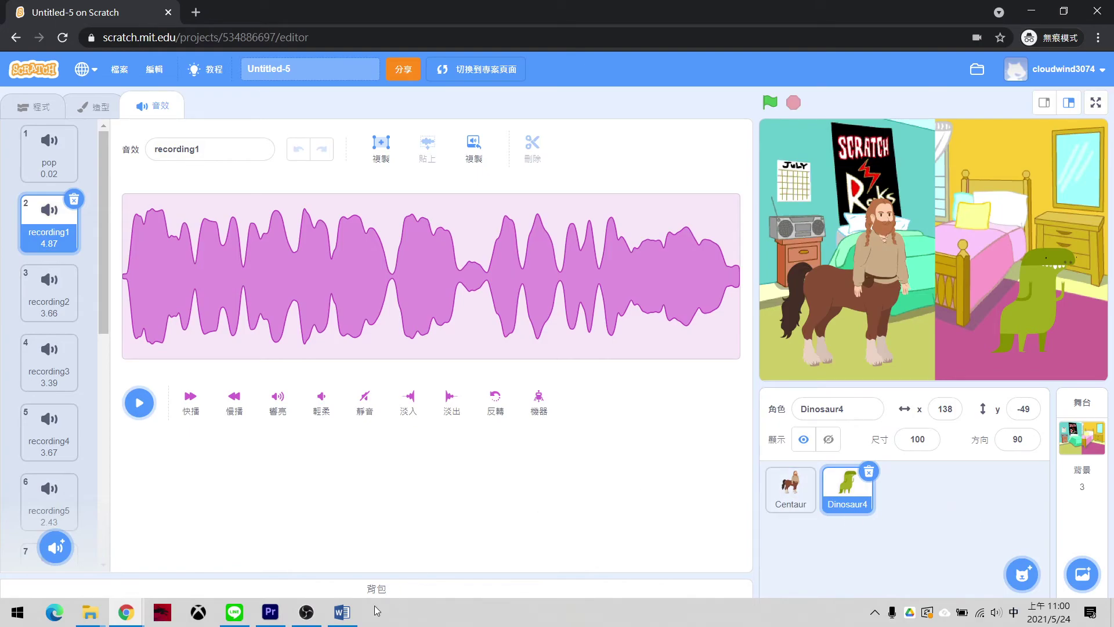
Rename recording1 to "這段時間會感到慌張、焦慮、害怕都是正常的", copying the dinosaur's line from the 故事設計 document in Word
click(347, 619)
drag(394, 273, 623, 275)
key(ctrl+c)
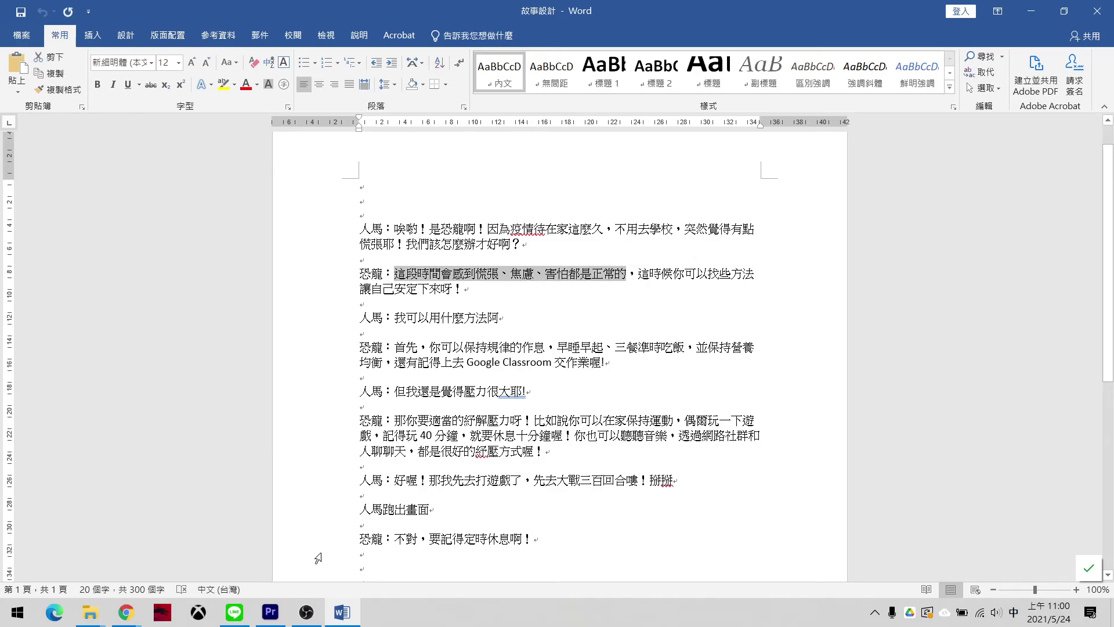
key(alt+Tab)
click(201, 152)
key(ctrl+v)
key(Return)
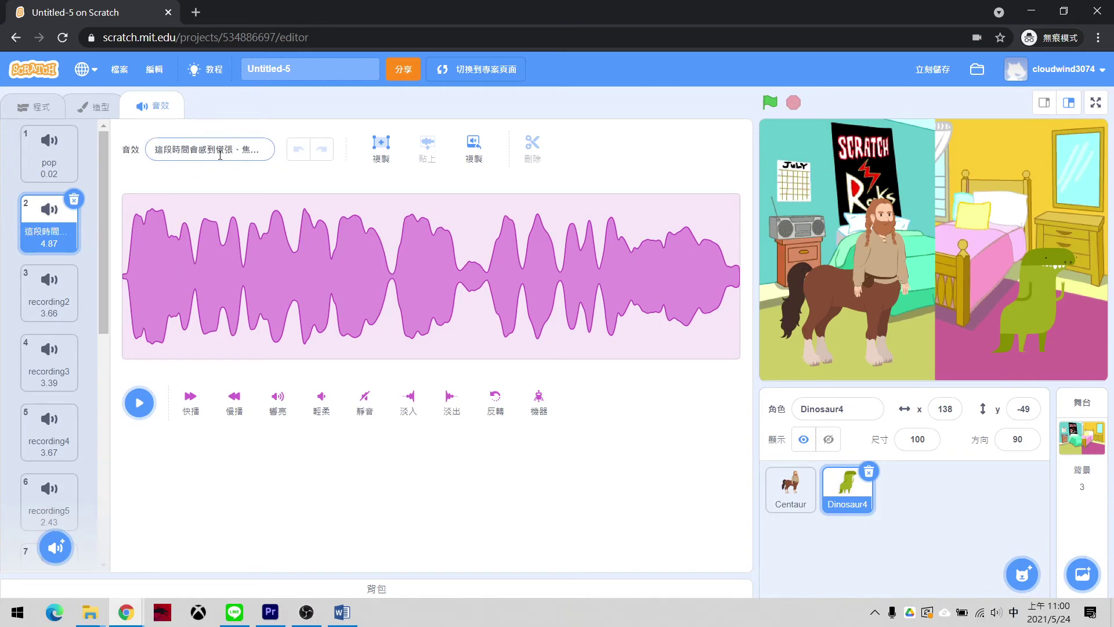
Delete the default pop sound from Dinosaur4's sound list
scroll(86, 342, down, 4)
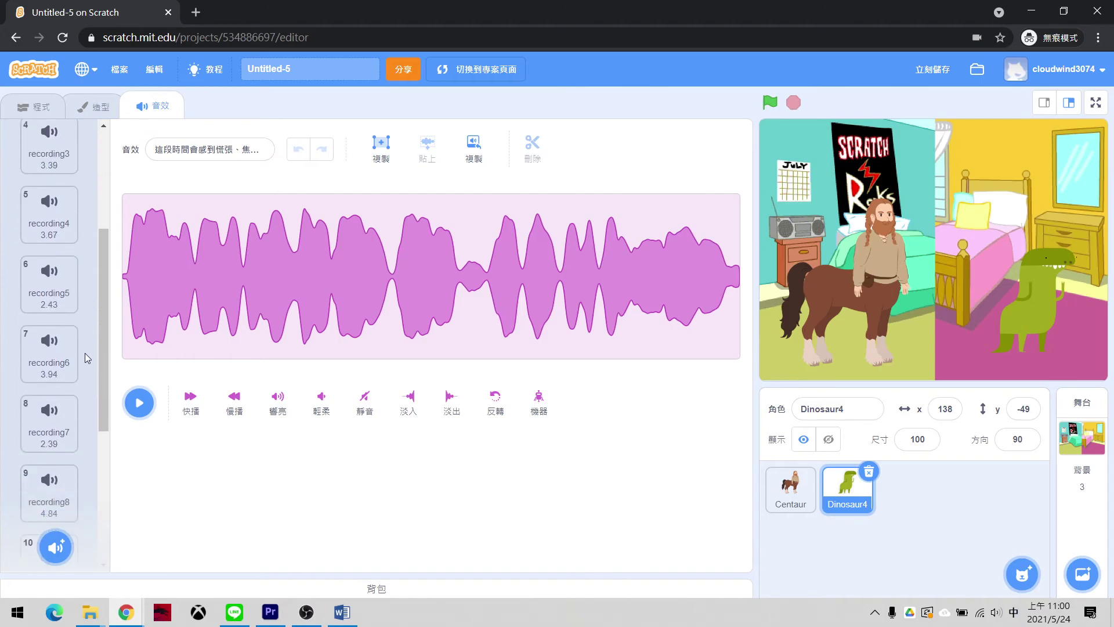
scroll(85, 346, up, 4)
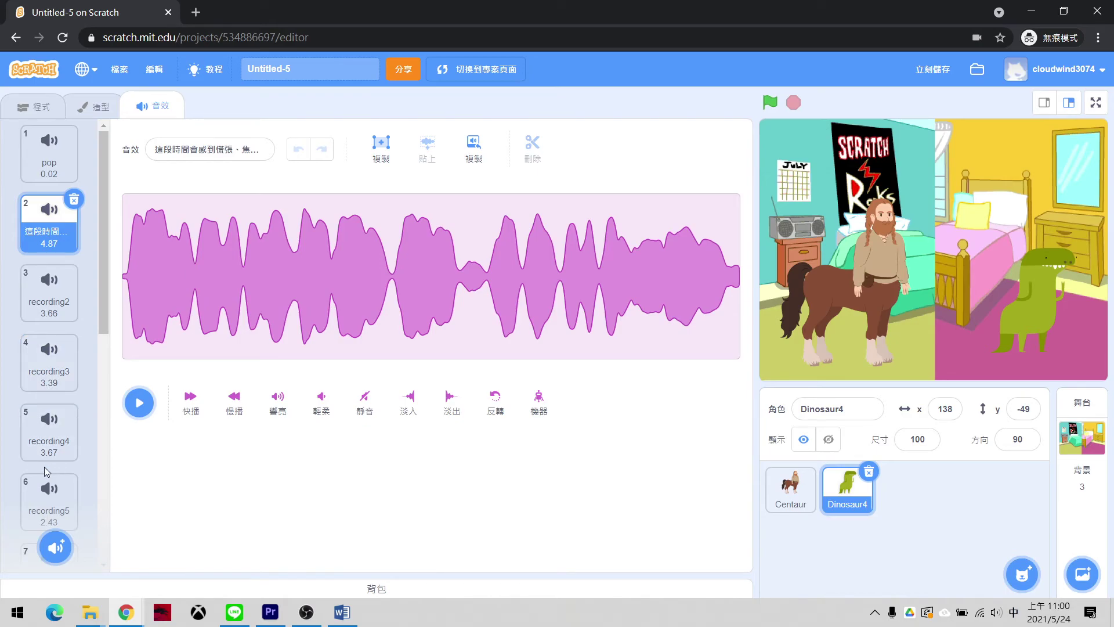
click(50, 171)
click(74, 130)
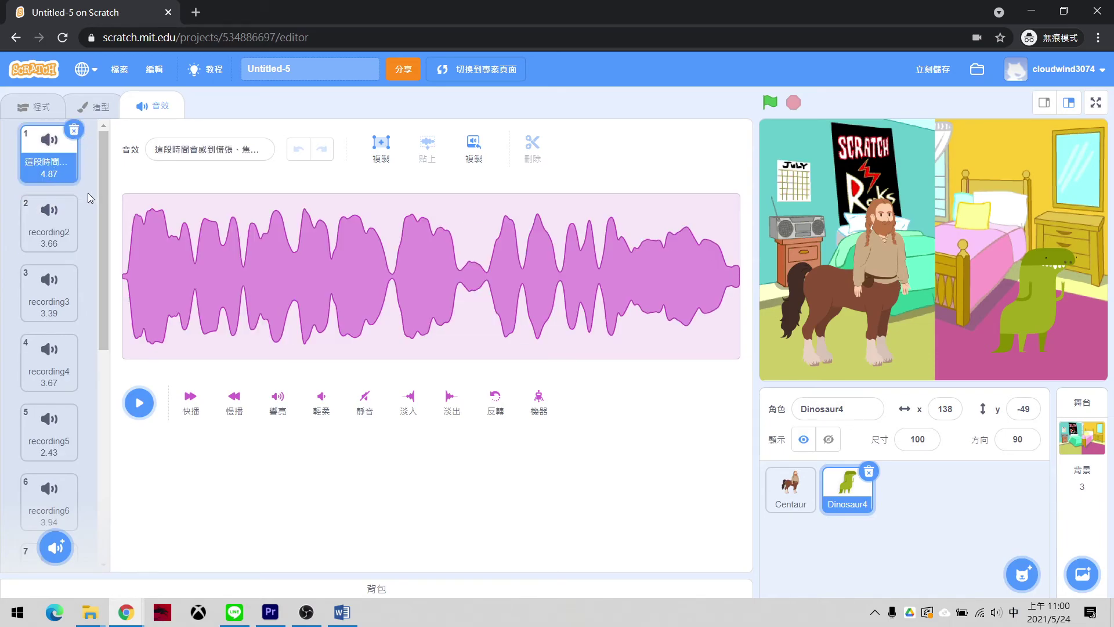
scroll(69, 349, down, 7)
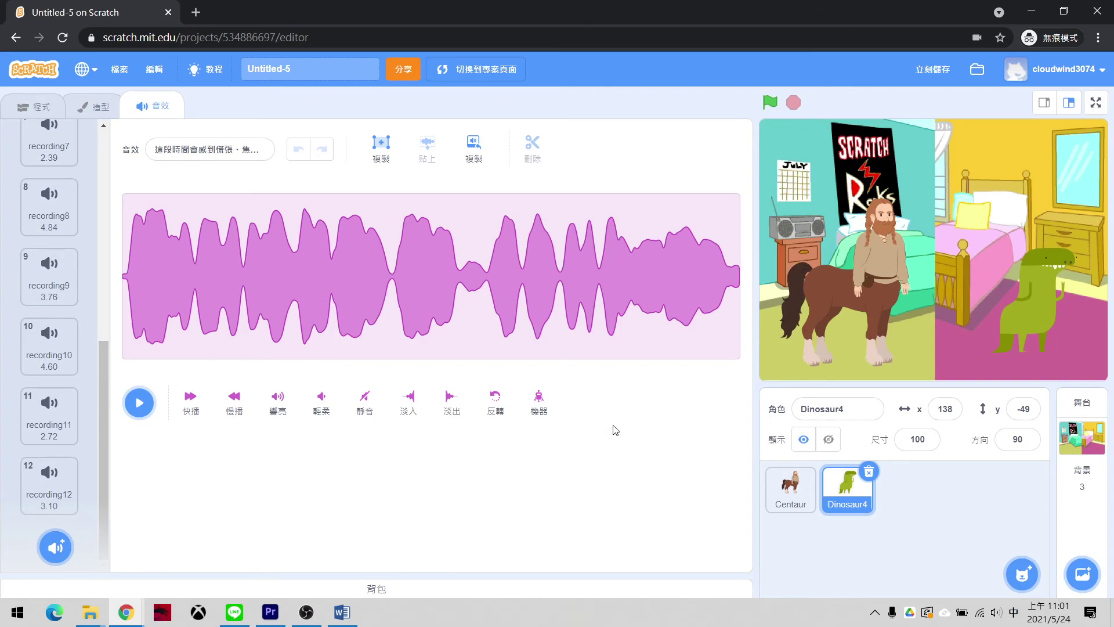
scroll(52, 349, up, 7)
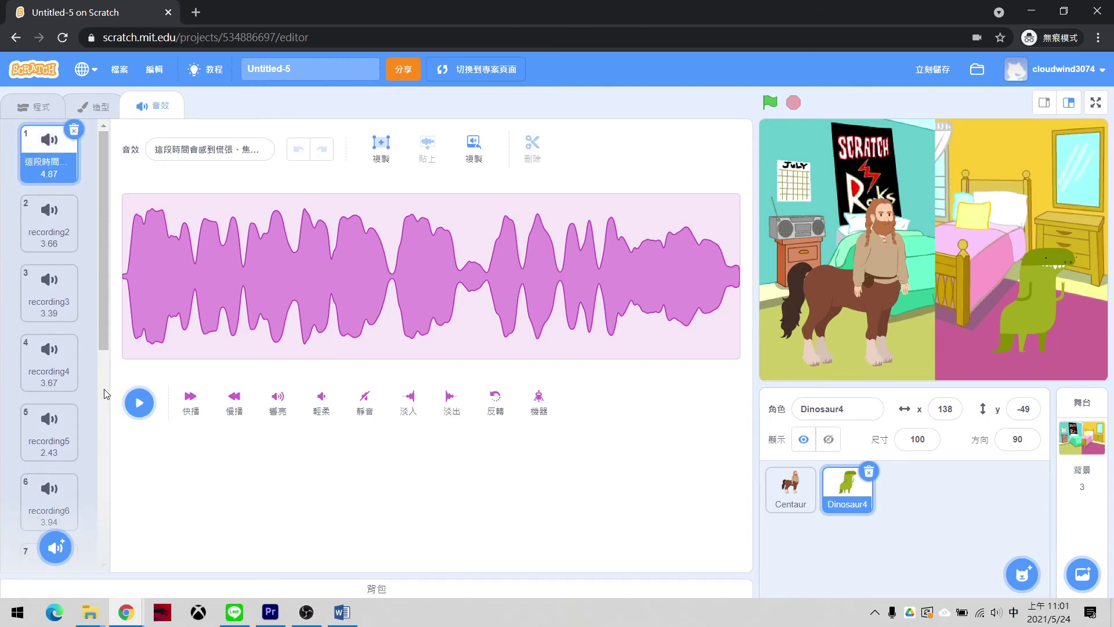